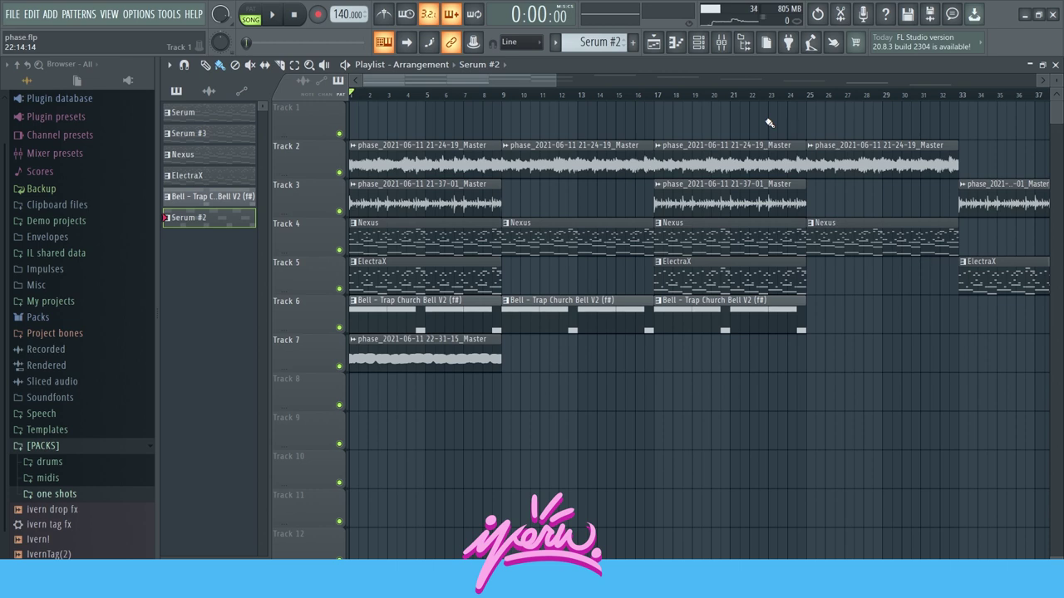
- Make Serum the current pattern, solo Track 2, and play the song briefly
key(KP_Subtract)
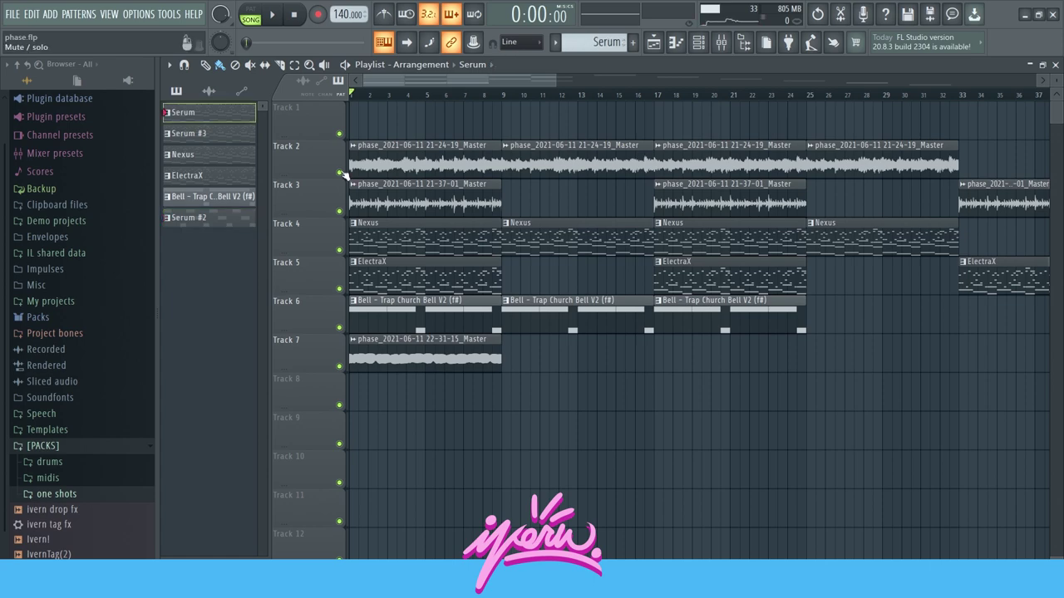
ctrl+click(339, 173)
scroll(472, 192, down, 2)
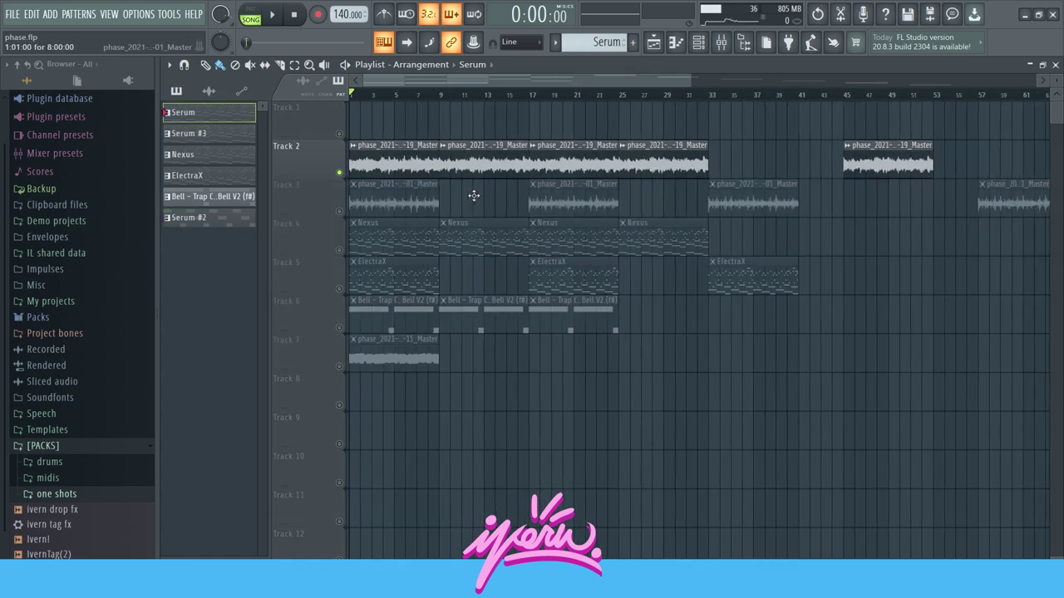
key(space)
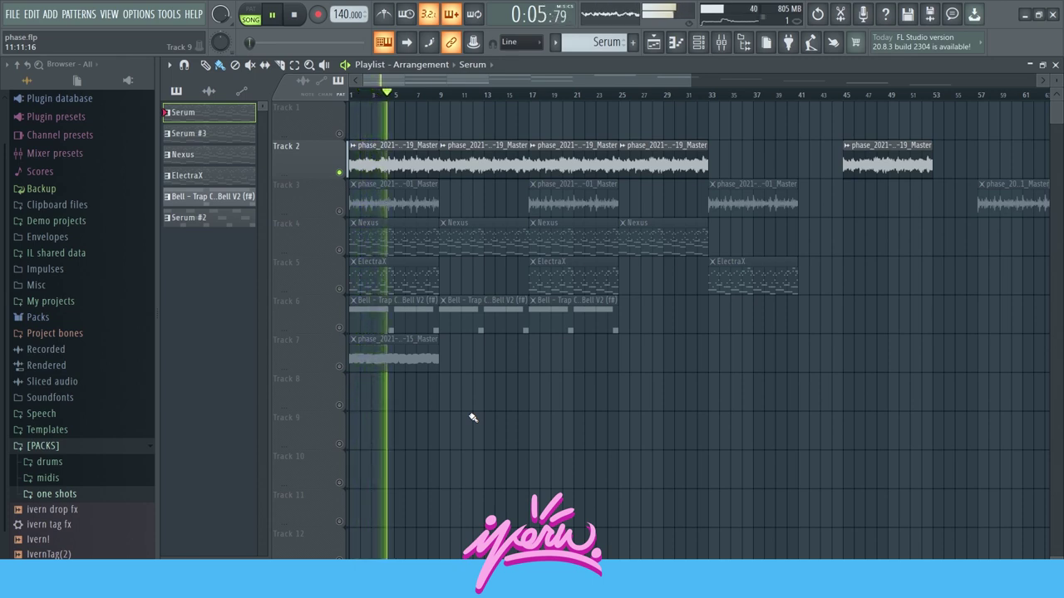
key(space)
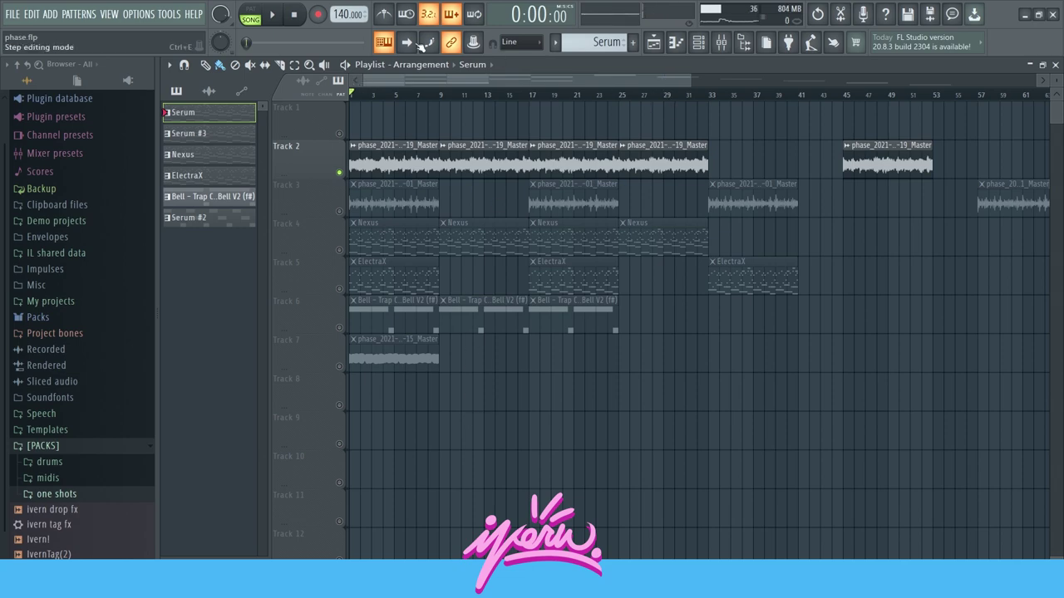
- Open the Serum pattern in the piano roll and select its upper melody notes
double_click(210, 112)
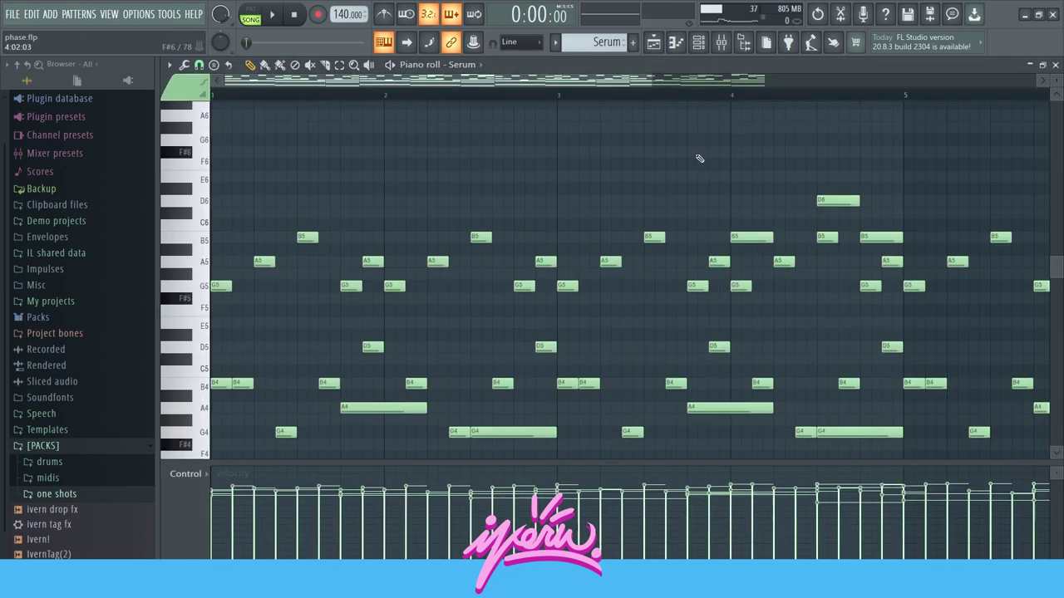
scroll(776, 180, up, 3)
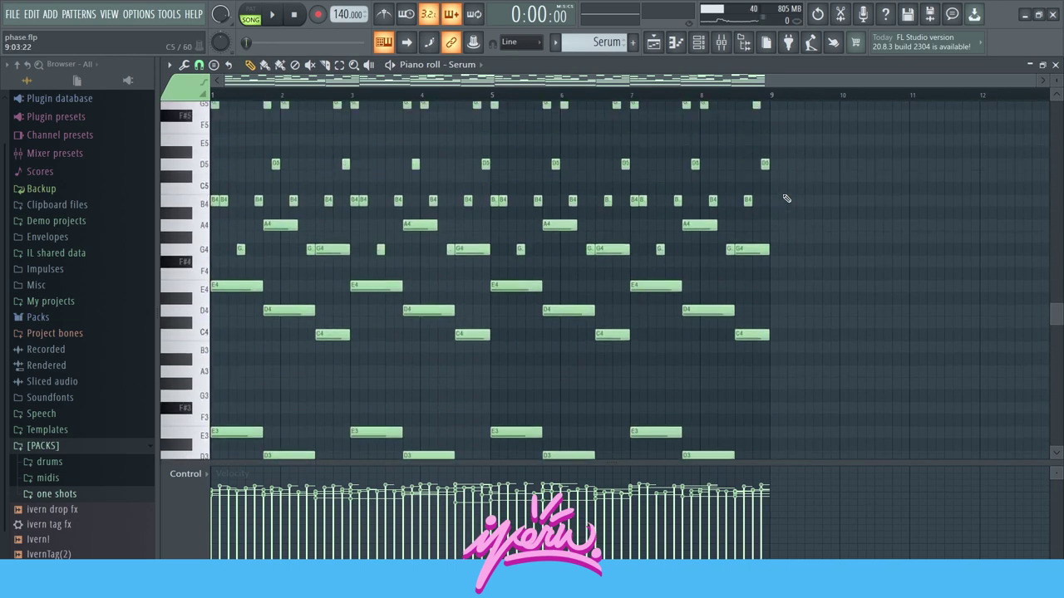
scroll(855, 286, down, 3)
scroll(789, 289, down, 3)
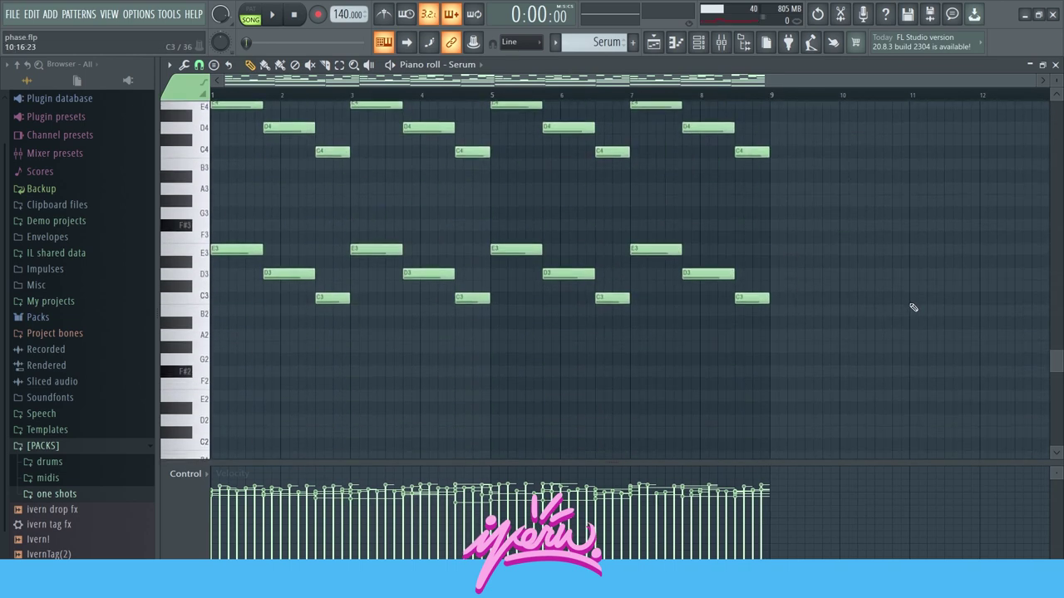
scroll(902, 304, up, 2)
scroll(719, 290, up, 2)
scroll(914, 249, up, 2)
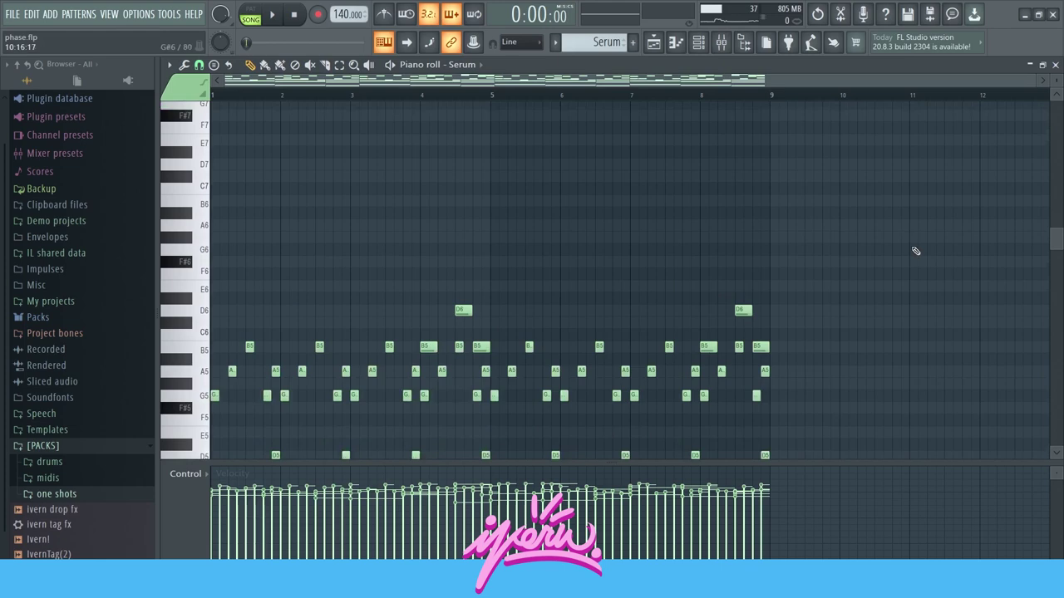
scroll(886, 287, down, 2)
scroll(857, 242, up, 4)
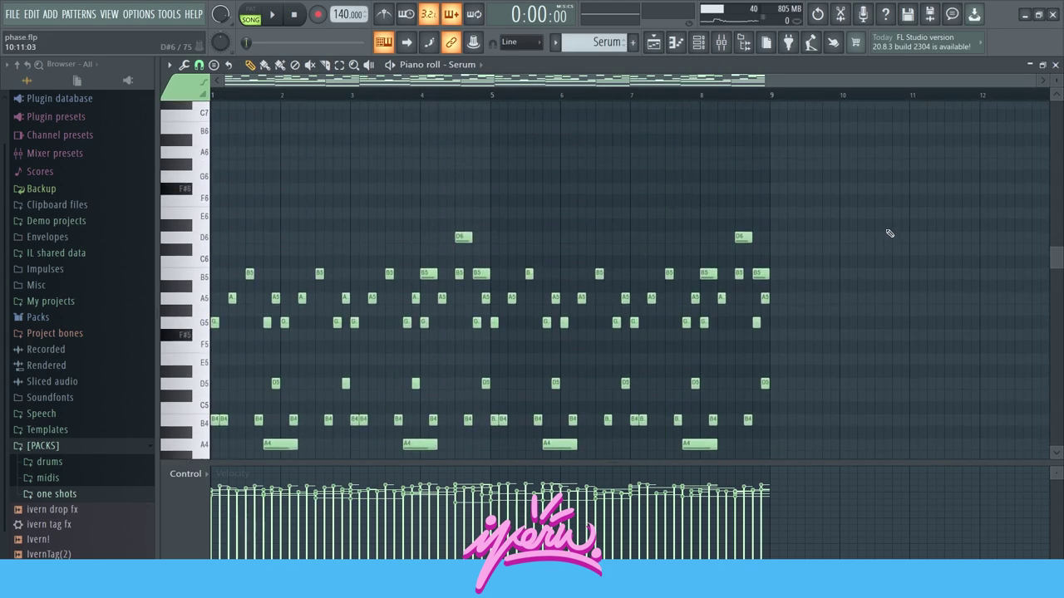
mouse_move(887, 220)
mouse_down()
mouse_move(183, 412)
mouse_move(181, 428)
mouse_up()
- Marquee-select further groups of Serum melody notes, then clear the selection
scroll(476, 275, down, 3)
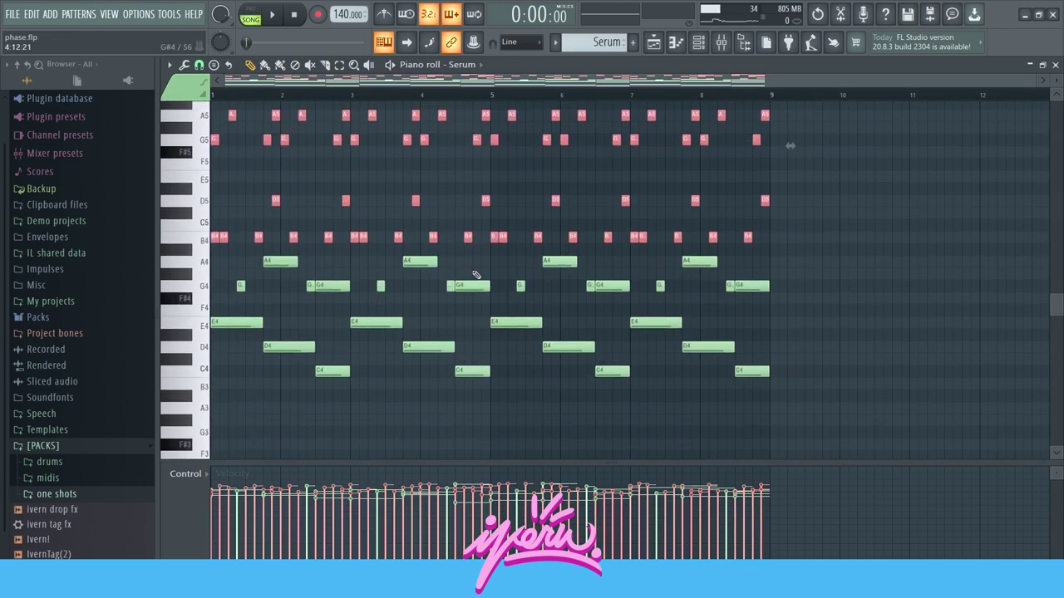
scroll(776, 274, down, 3)
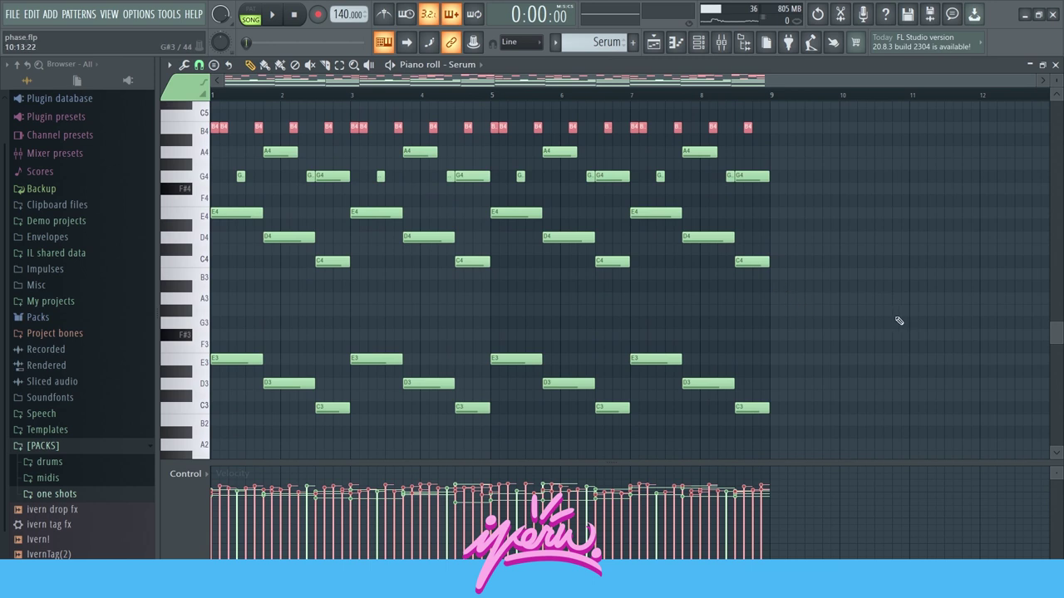
drag(898, 320, 210, 456)
scroll(511, 327, up, 1)
drag(869, 209, 253, 347)
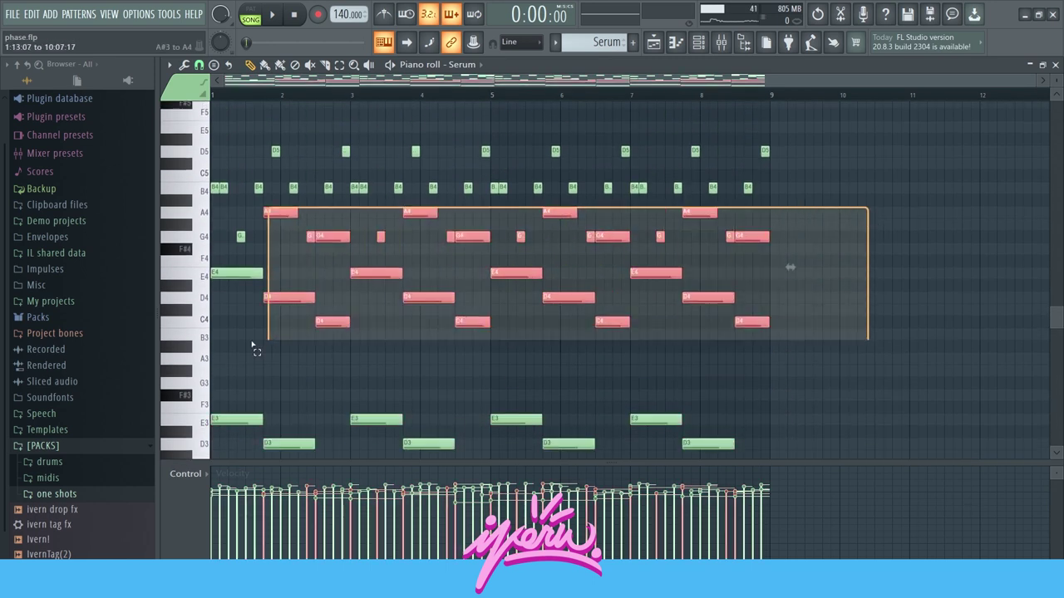
scroll(340, 280, up, 1)
scroll(377, 309, up, 1)
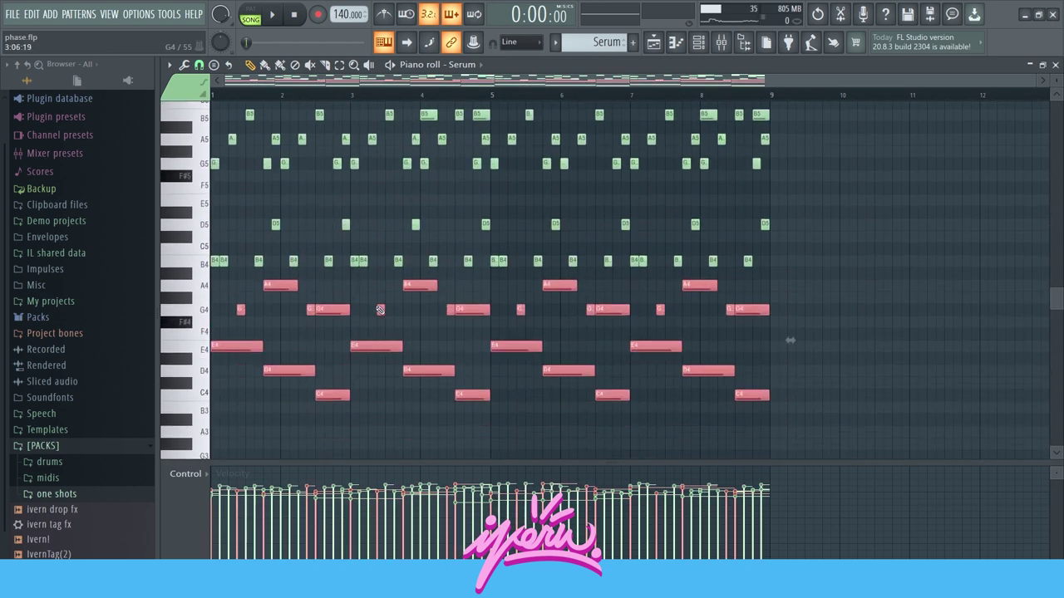
click(379, 310)
scroll(924, 262, up, 4)
scroll(922, 263, down, 3)
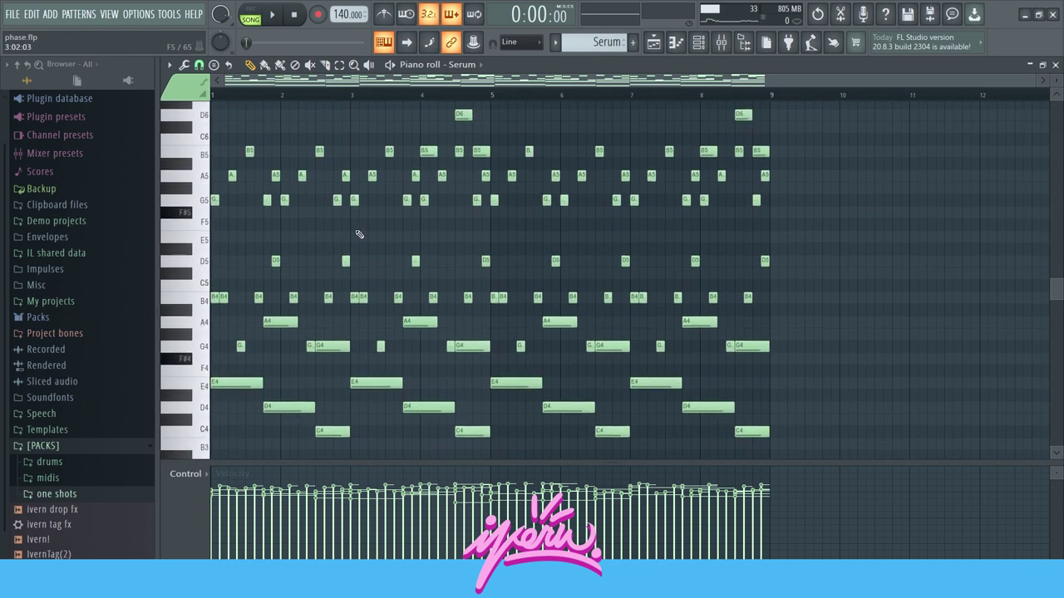
scroll(359, 234, up, 3)
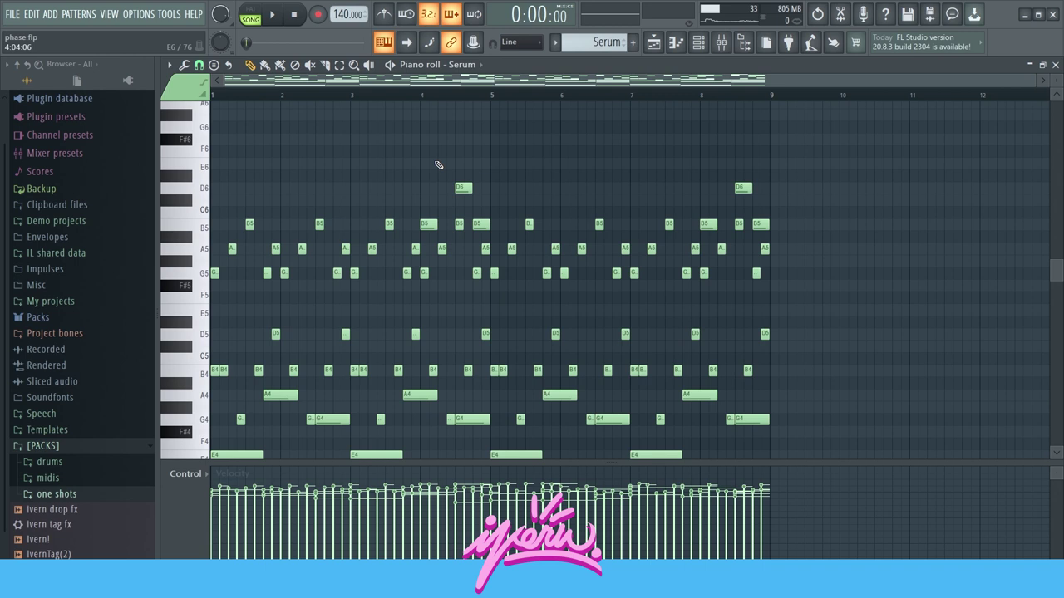
- Select the high notes around bar 4 and bars 8–9, then deselect bars 8–9
drag(420, 159, 481, 289)
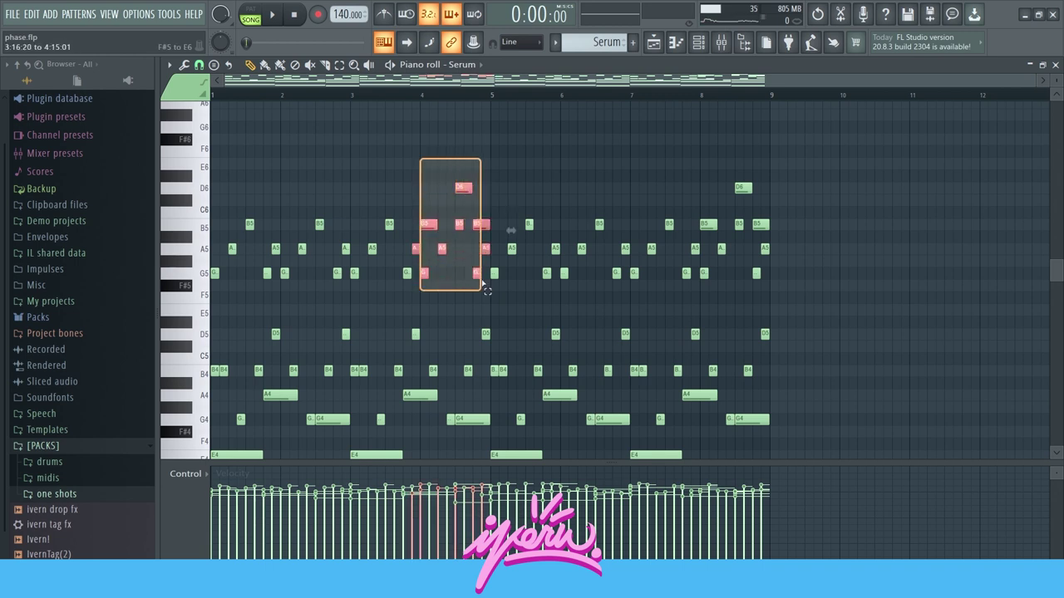
drag(717, 159, 821, 273)
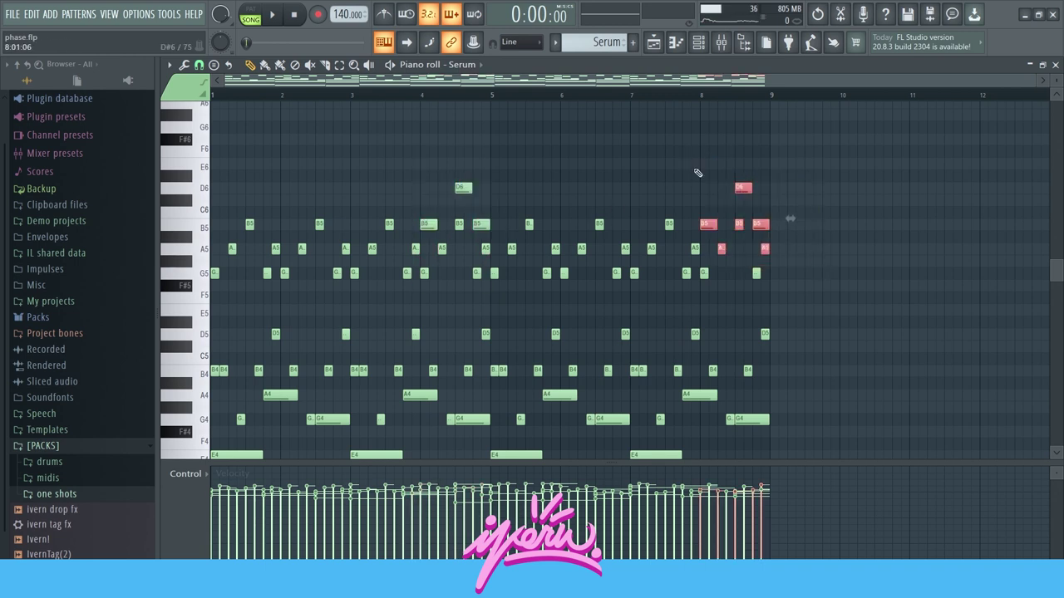
click(624, 363)
scroll(636, 355, down, 10)
scroll(499, 291, up, 3)
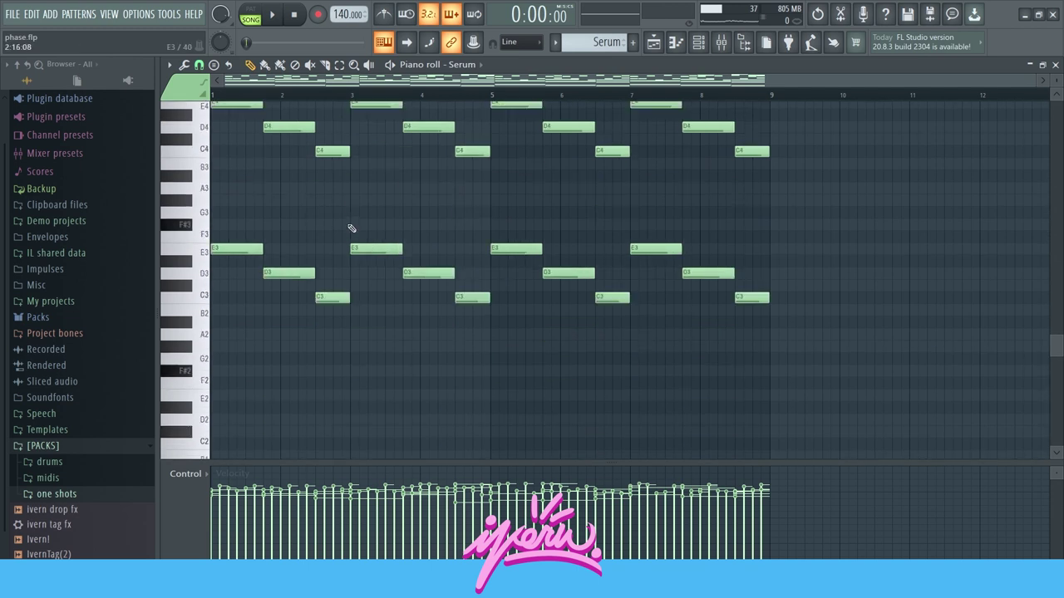
scroll(457, 266, up, 8)
scroll(568, 299, down, 6)
scroll(568, 300, down, 2)
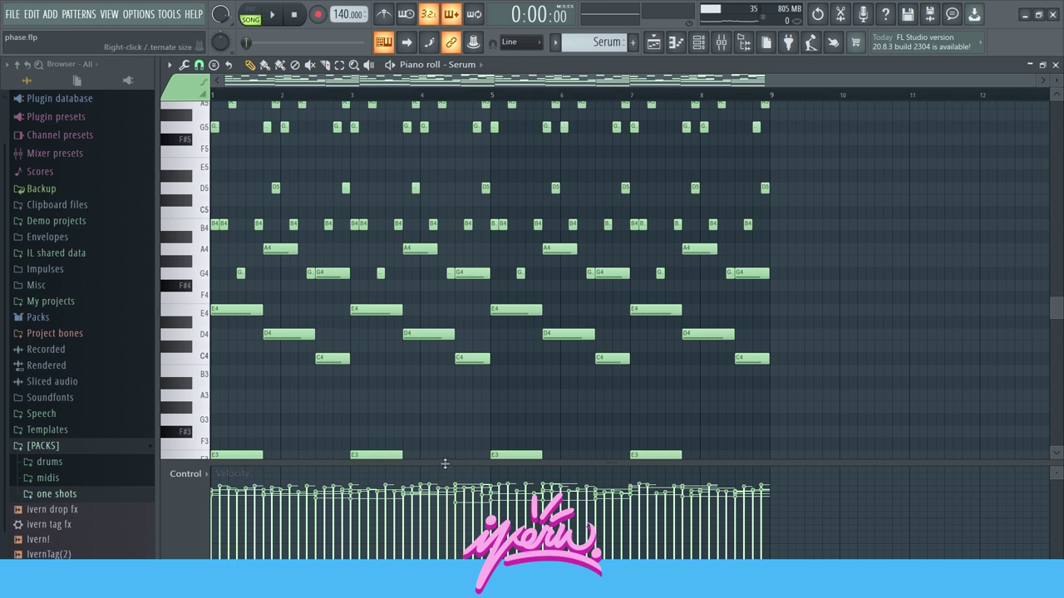
- Open the note randomizer with Alt+R, move it aside, and close it
key(alt+r)
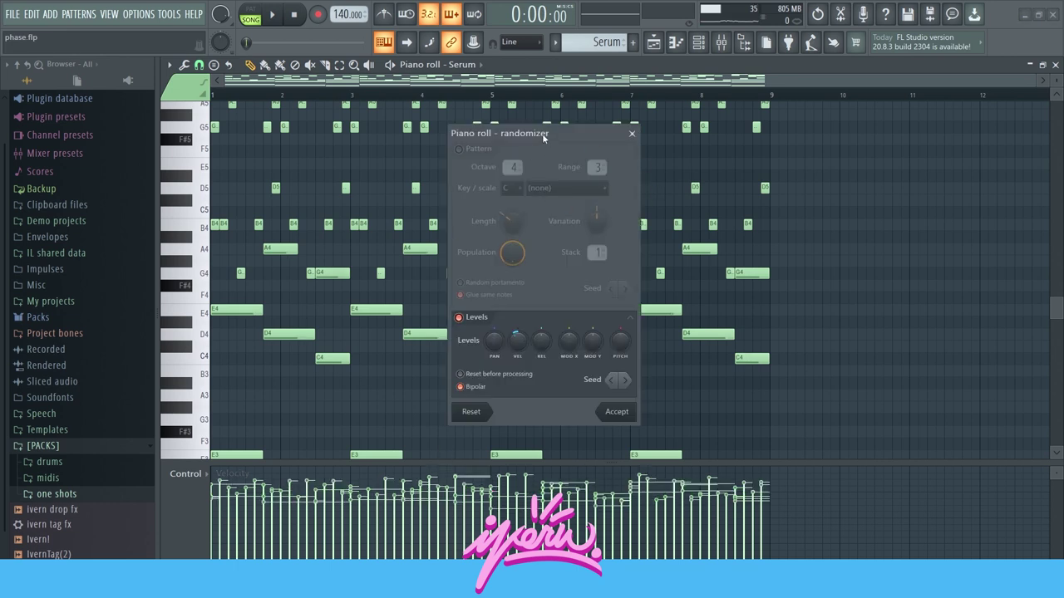
drag(542, 133, 514, 124)
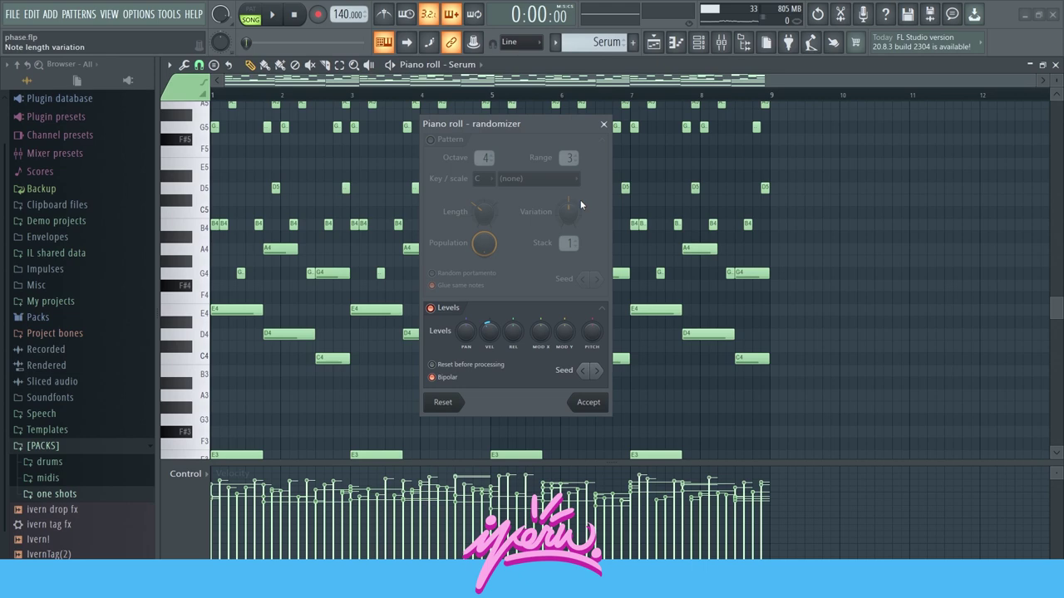
click(605, 124)
- Back in the playlist, check the 21-37-01_Master clip's settings and play the song briefly
key(F5)
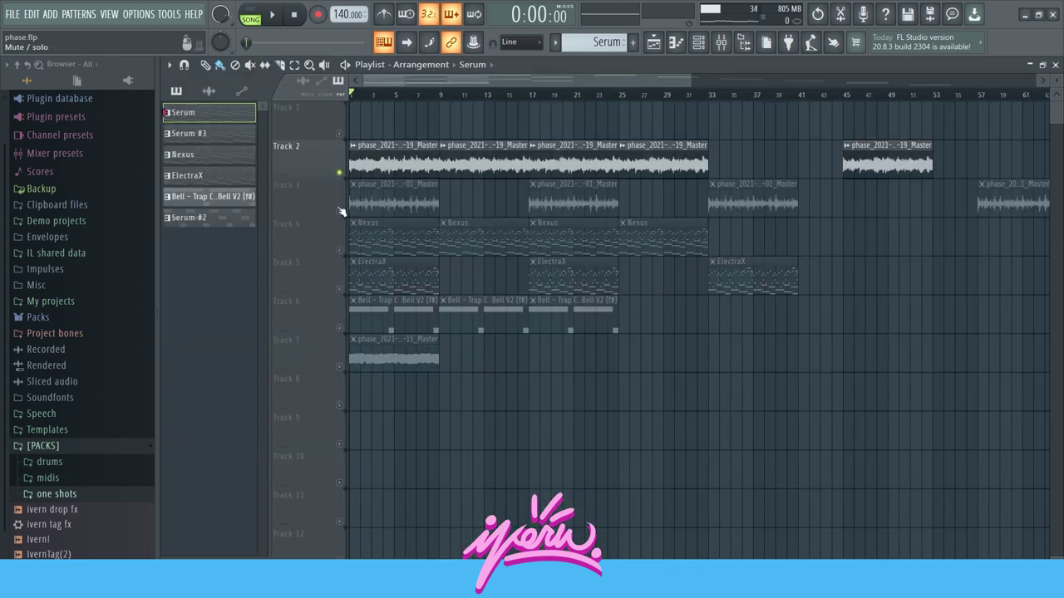
double_click(582, 198)
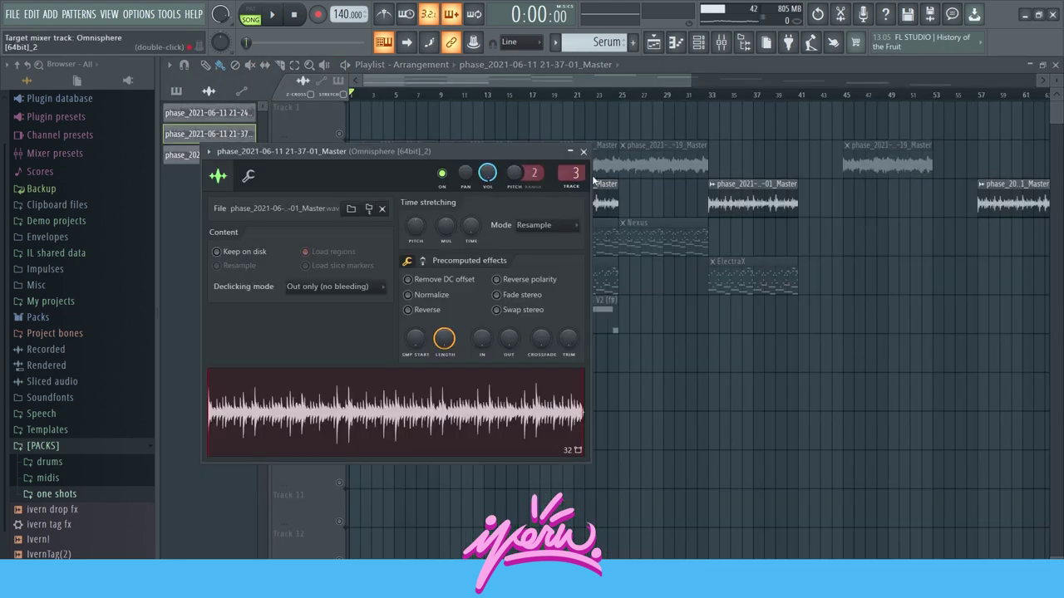
click(583, 151)
key(space)
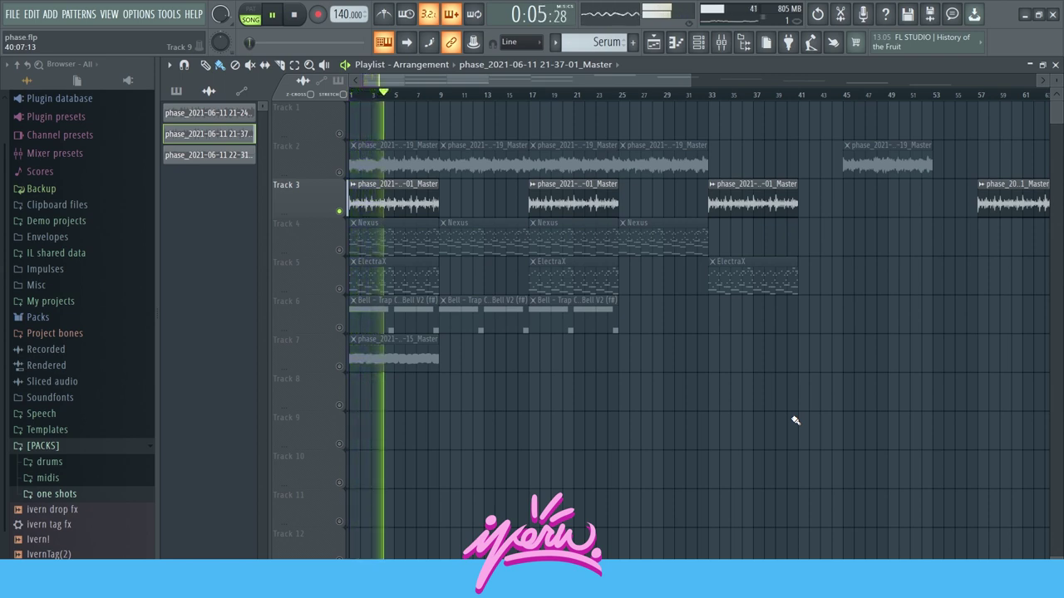
key(space)
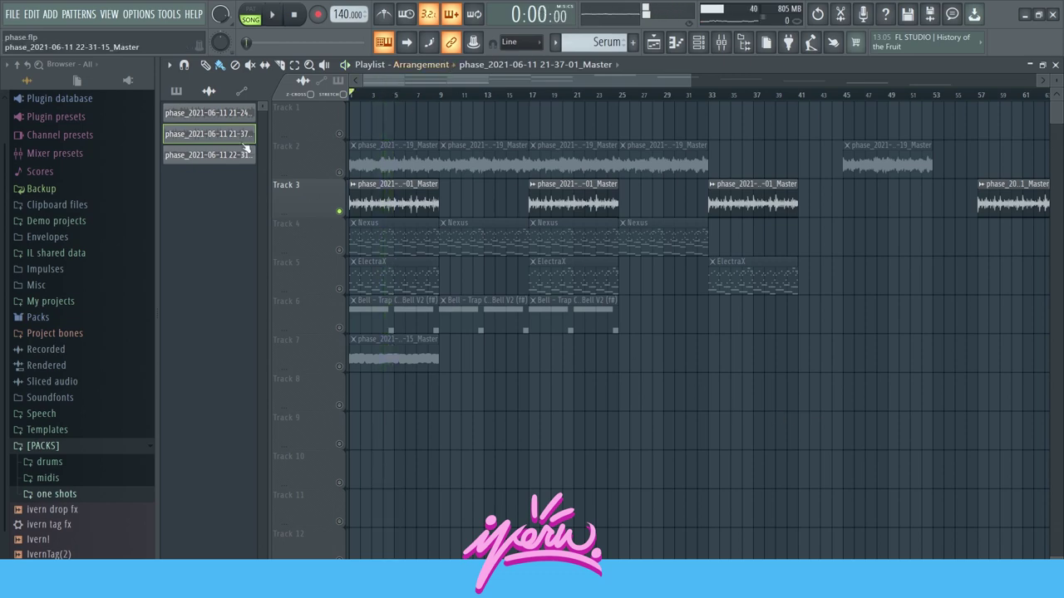
- Switch the browser to patterns and open the Serum #3 pattern's notes
click(175, 91)
click(206, 134)
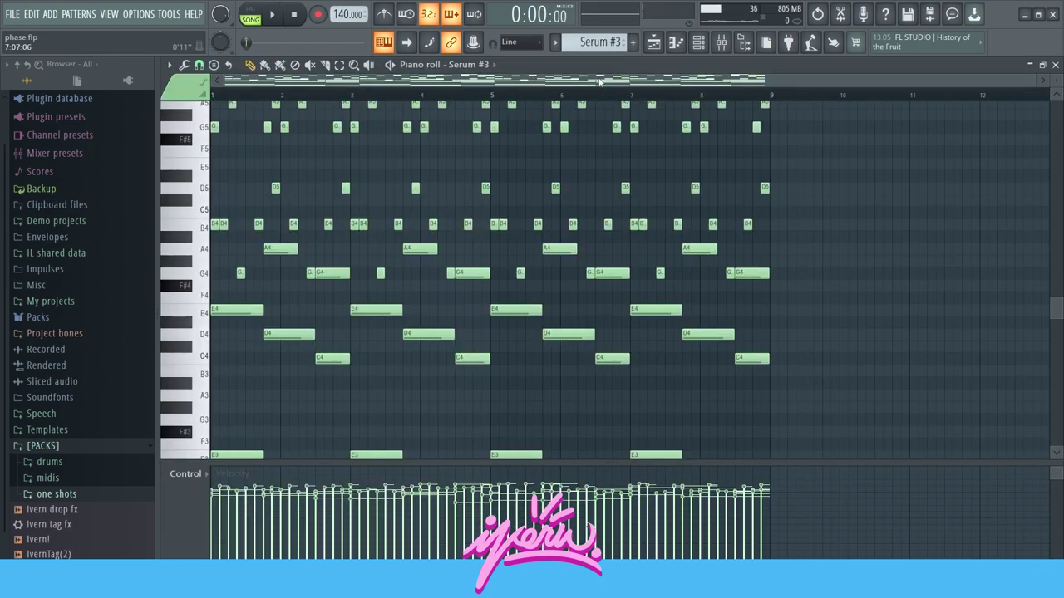
key(F5)
click(403, 196)
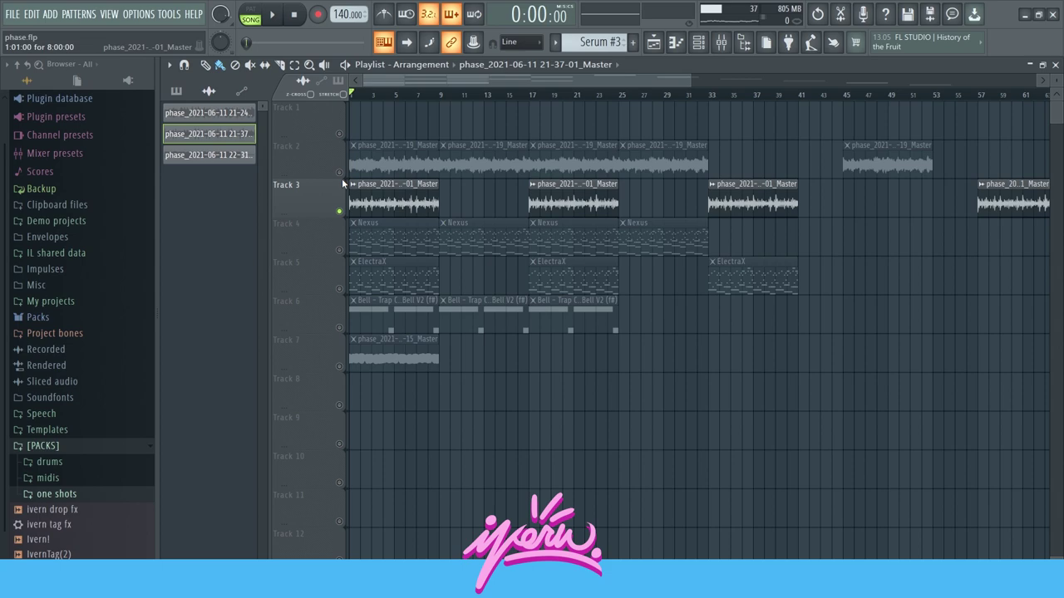
click(176, 91)
click(204, 137)
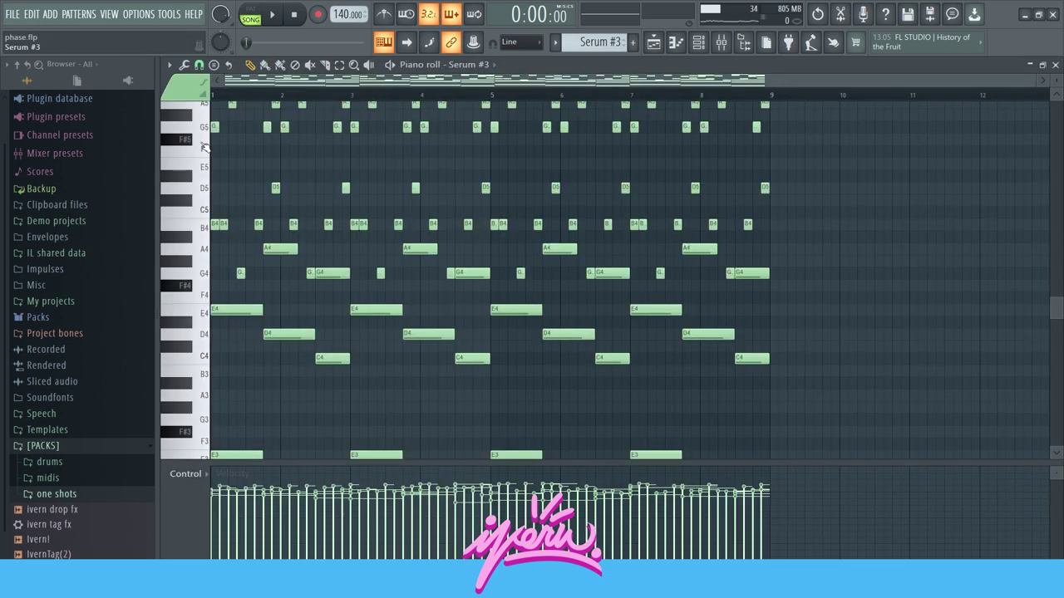
- Open the Serum #3 synth from the channel rack, then close it
click(698, 41)
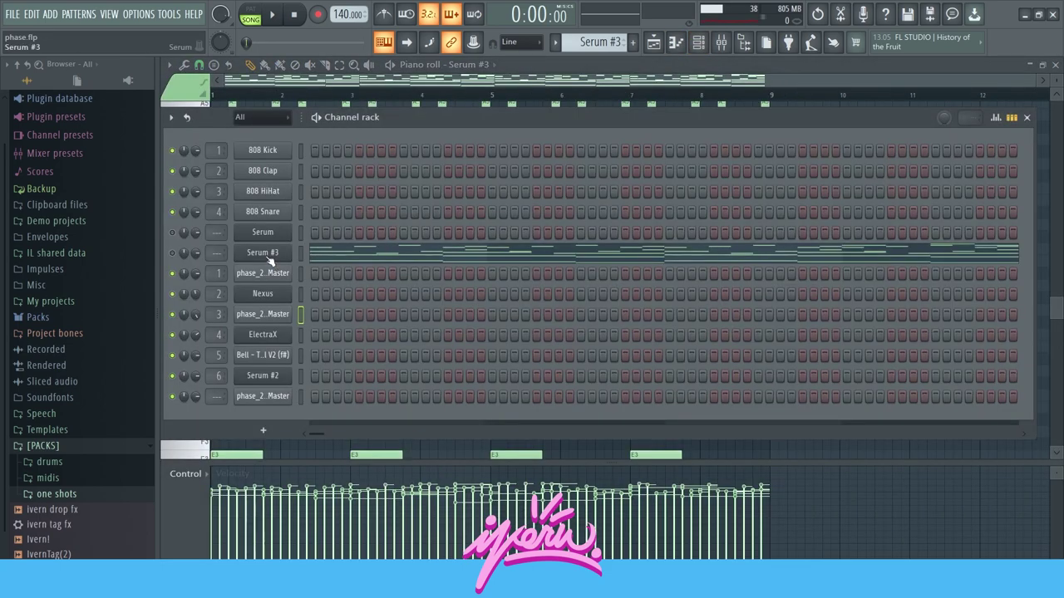
click(267, 257)
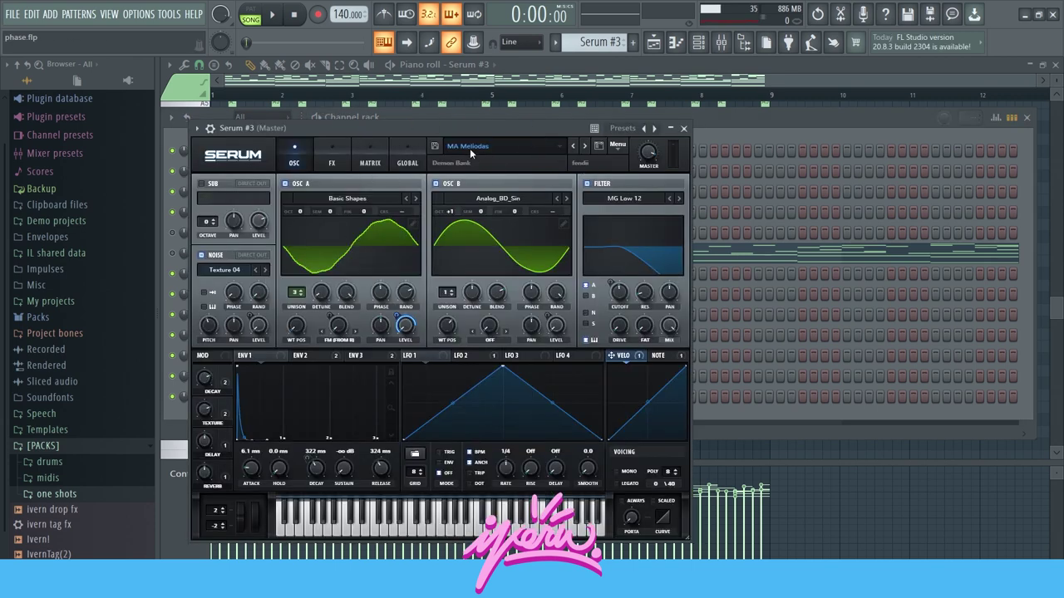
click(683, 128)
- Solo Track 4's Nexus clips, play them briefly, and make Nexus the current pattern
click(654, 41)
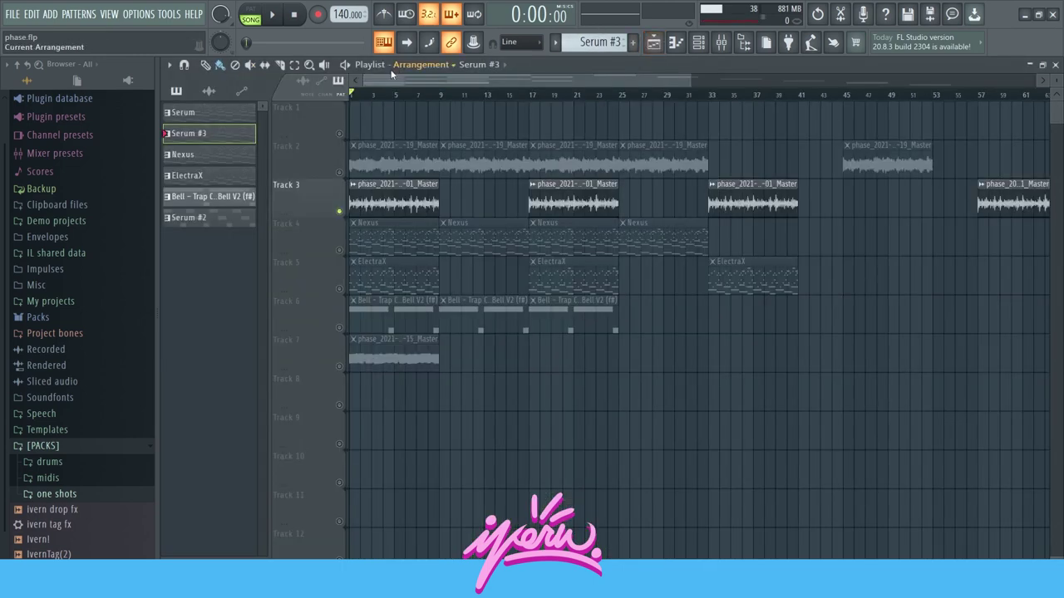
ctrl+click(339, 250)
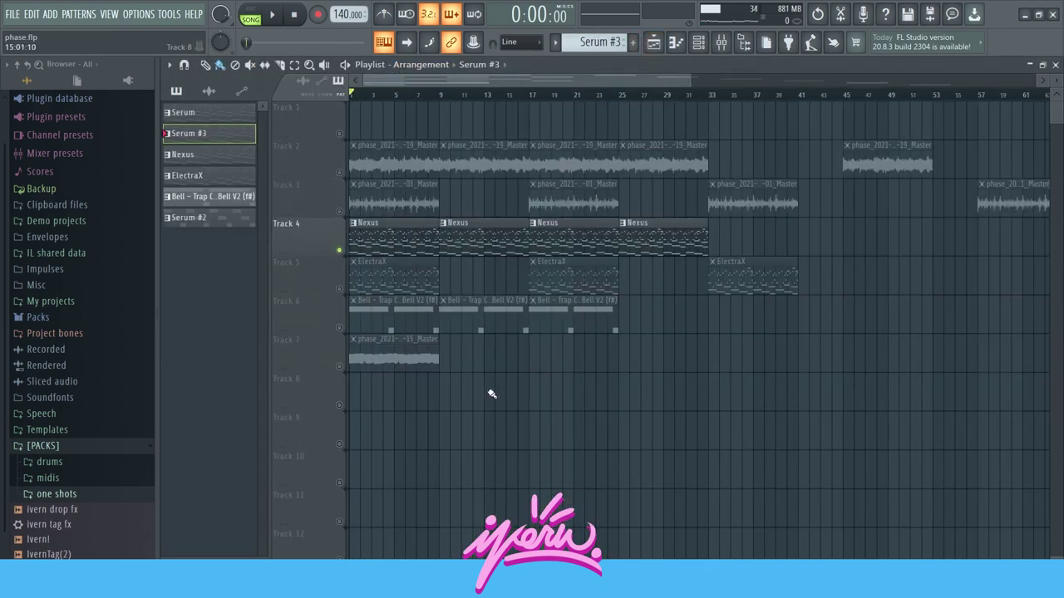
ctrl+scroll(373, 275, up, 3)
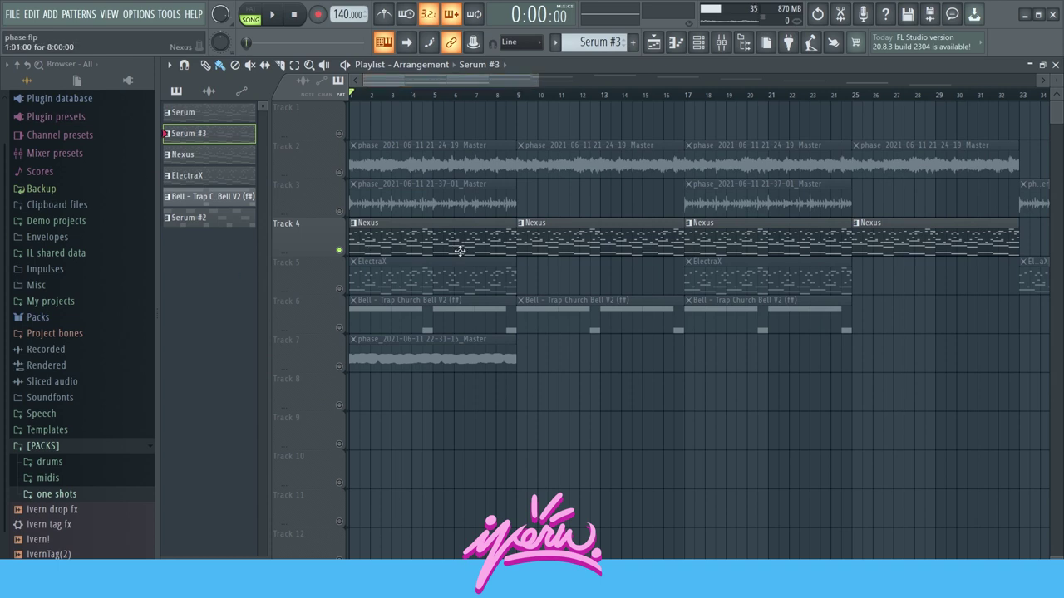
key(space)
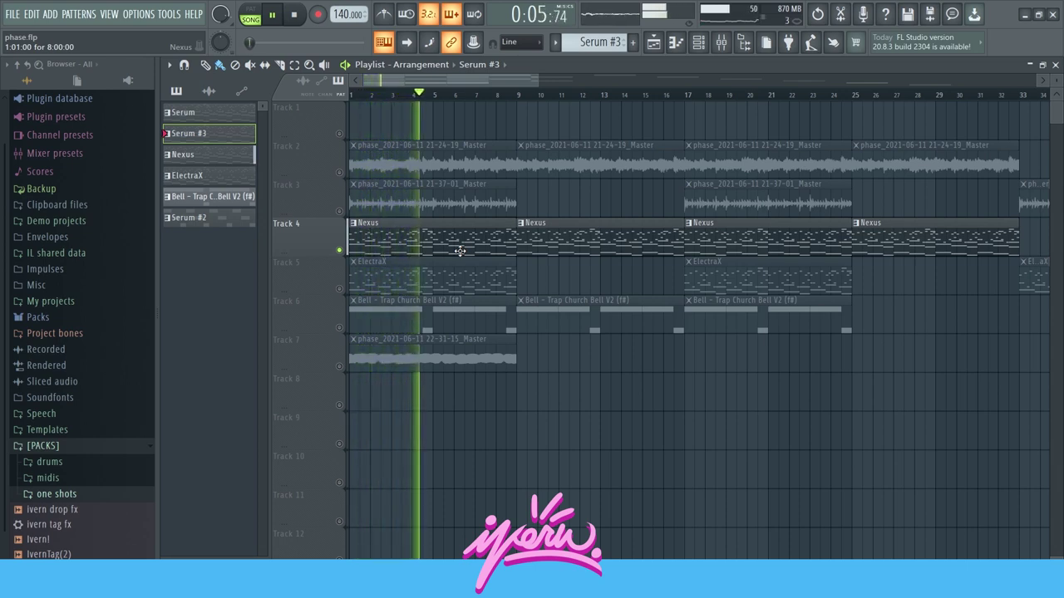
key(space)
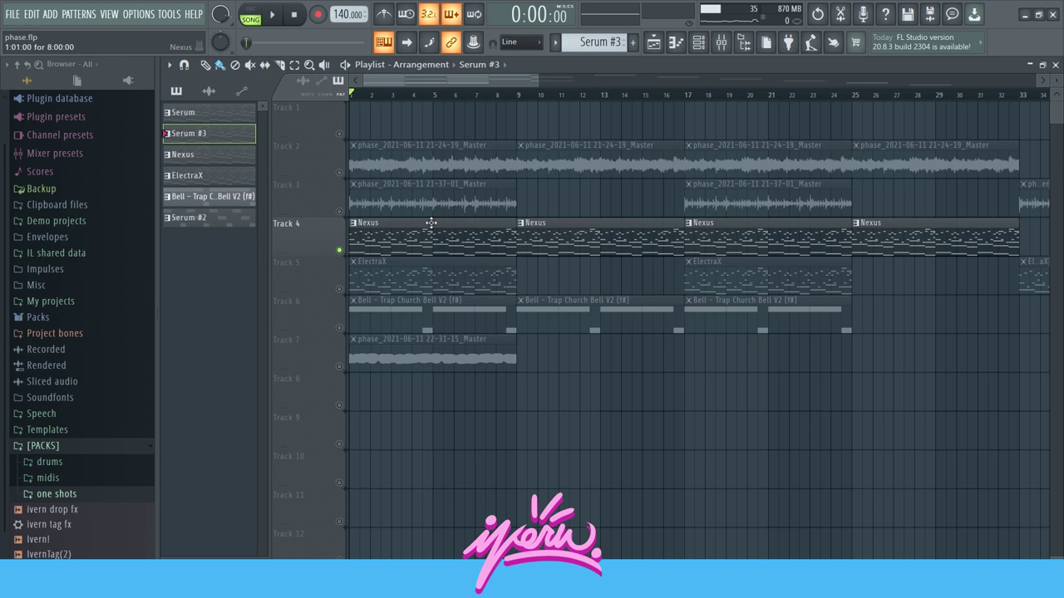
click(234, 156)
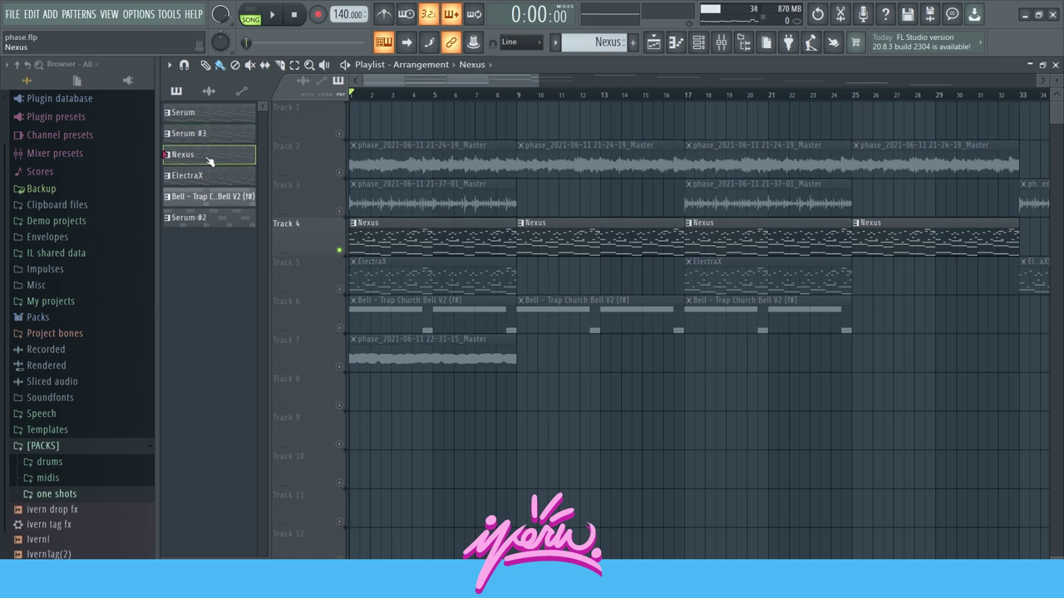
key(F7)
- Open the Nexus synth, browse its preset library, and raise the trancegate mix to 127
key(F6)
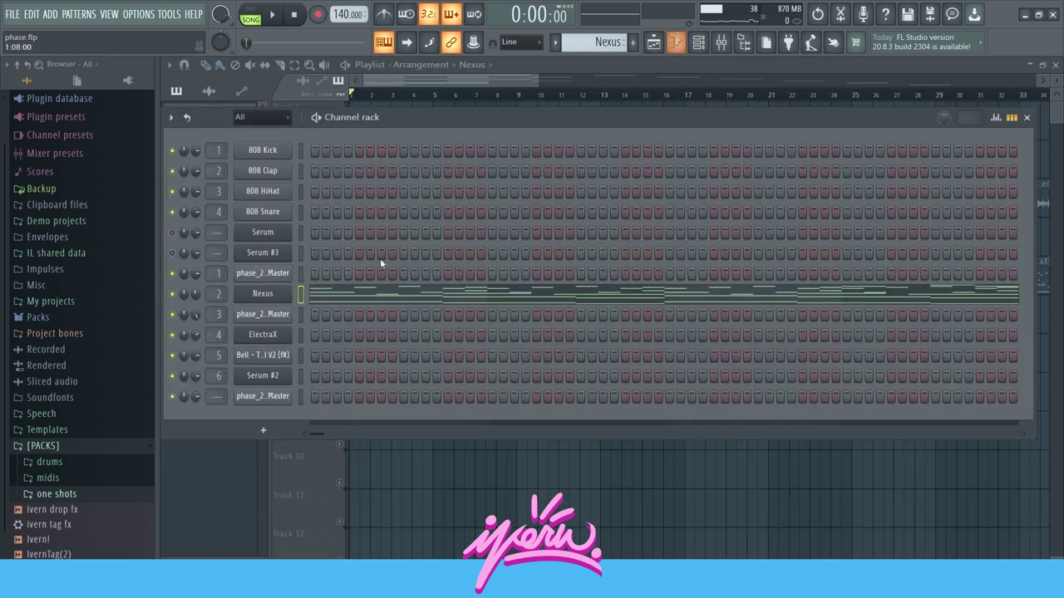
click(259, 300)
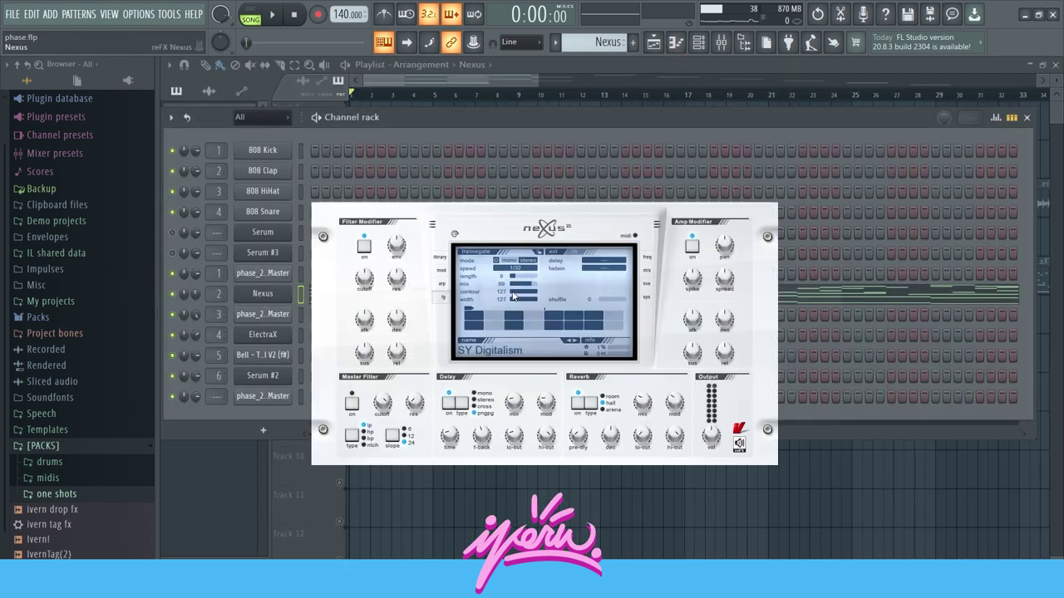
click(435, 258)
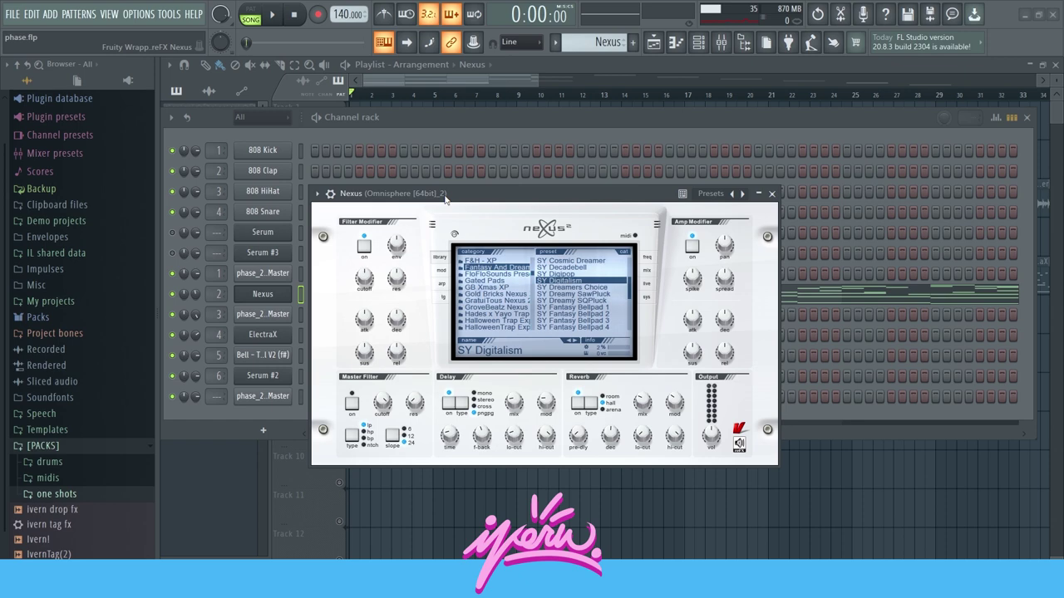
drag(450, 195, 606, 123)
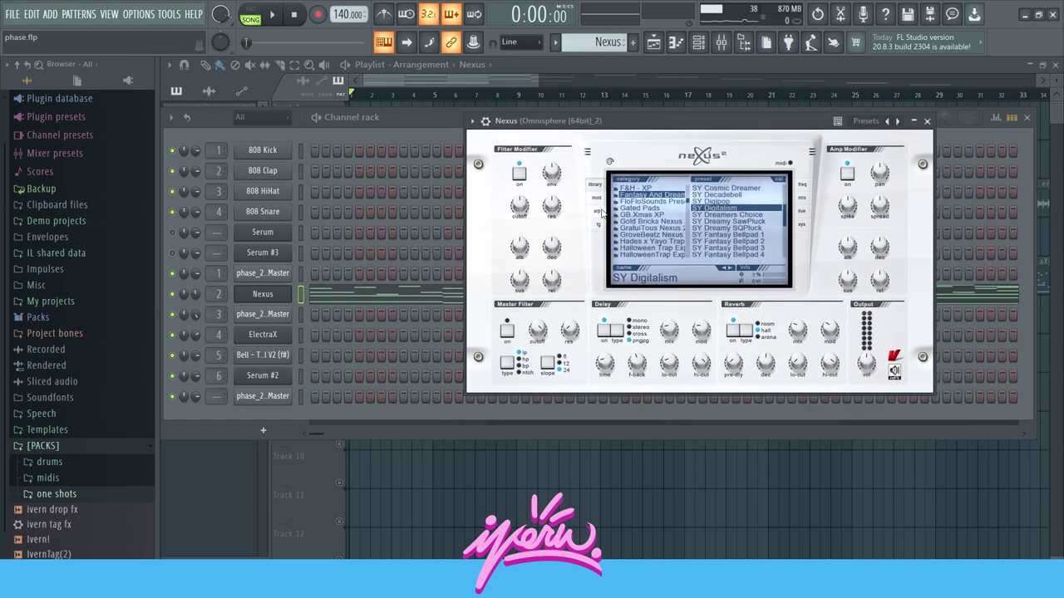
click(598, 224)
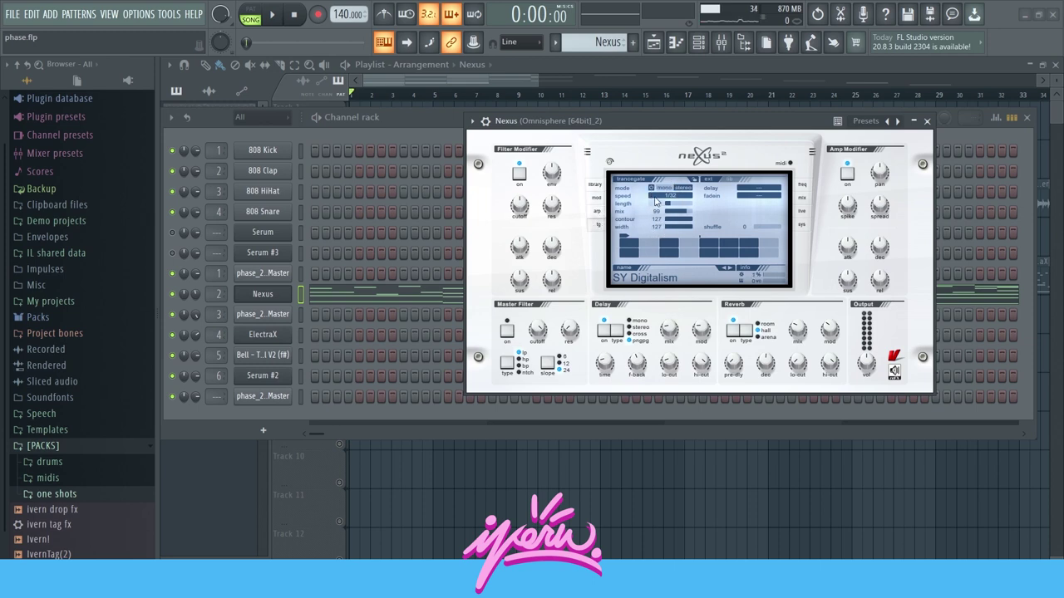
mouse_move(635, 116)
mouse_down()
mouse_move(547, 104)
mouse_move(612, 105)
mouse_up()
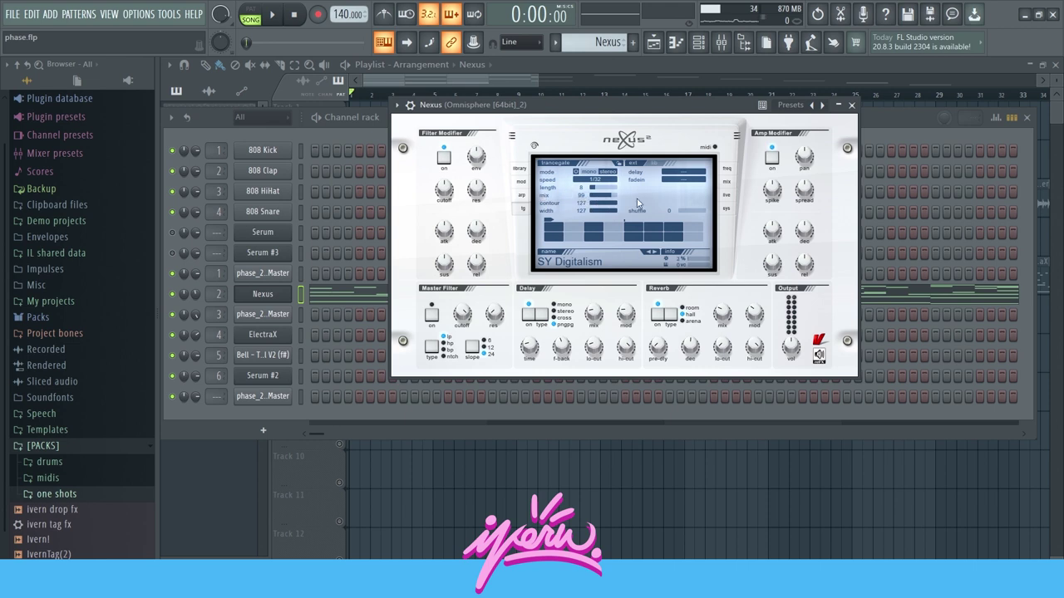
drag(636, 198, 708, 190)
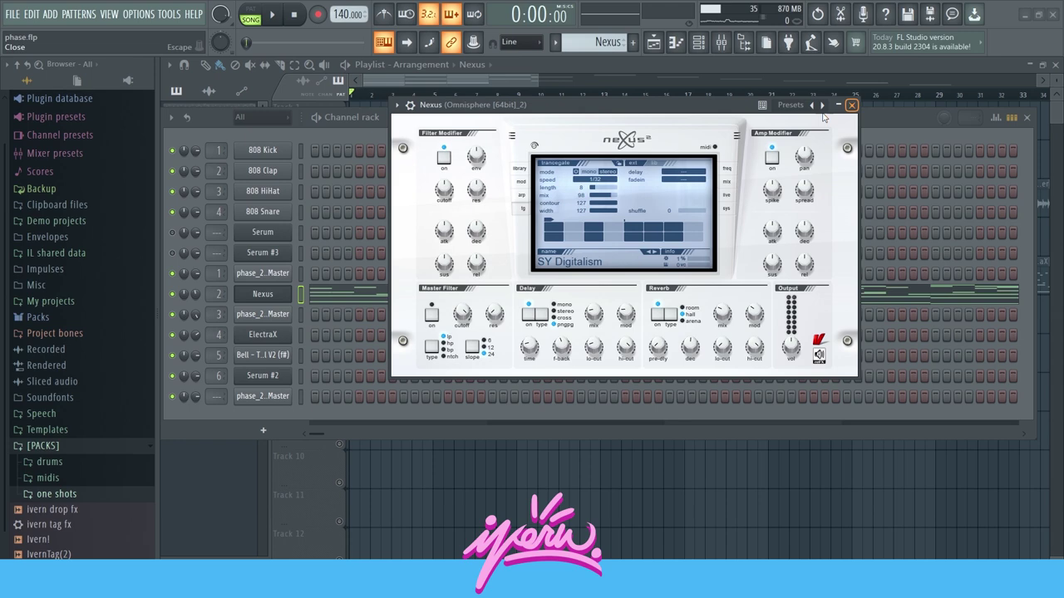
- Close the Nexus synth and channel list, then play the arrangement briefly
click(851, 105)
key(F6)
key(space)
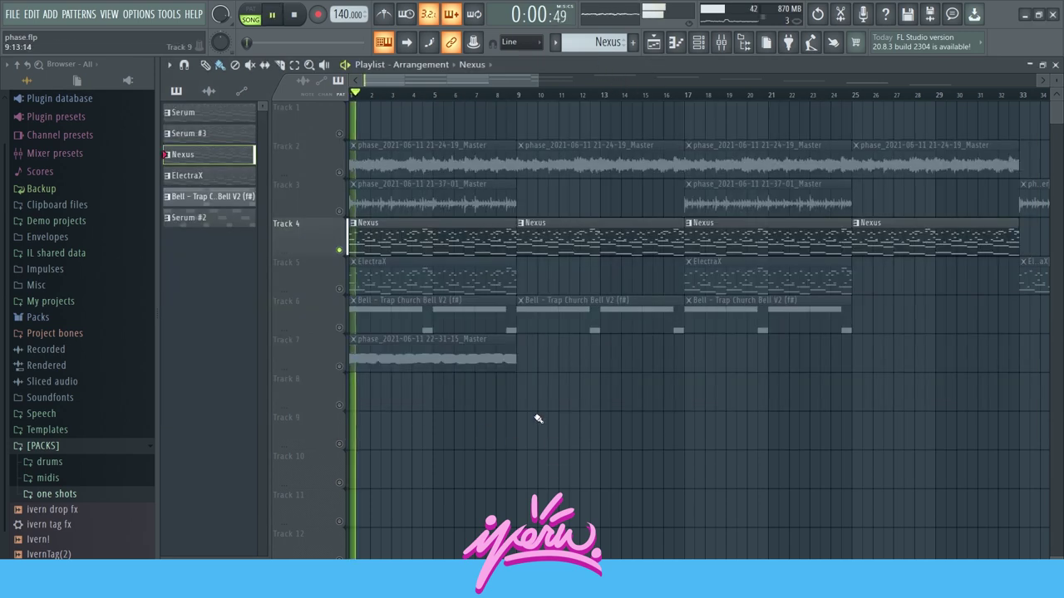
key(space)
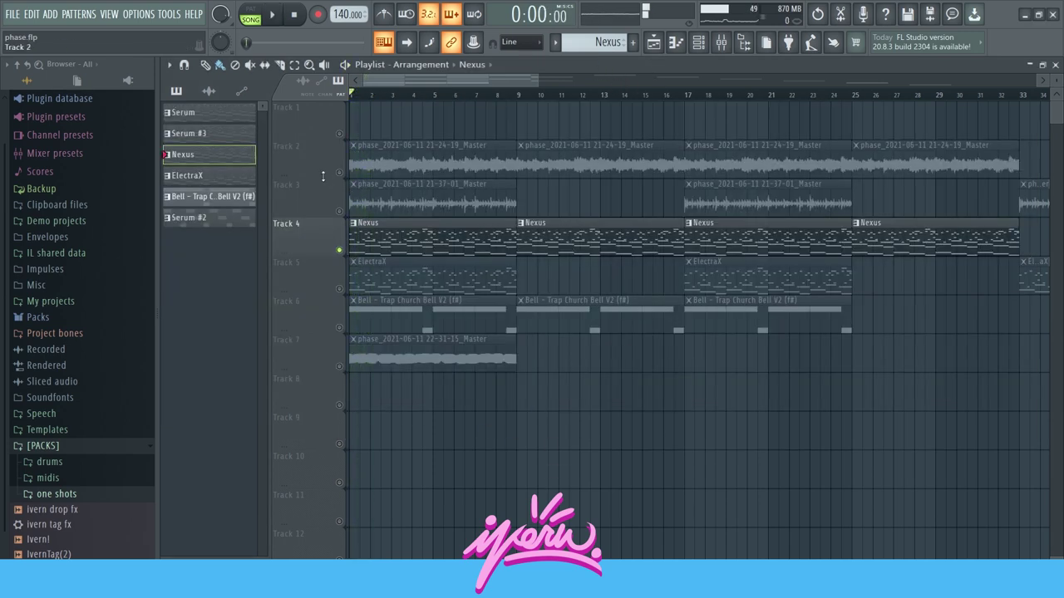
- Solo Track 5, audition the ElectraX pattern's notes, and return to the playlist
click(465, 284)
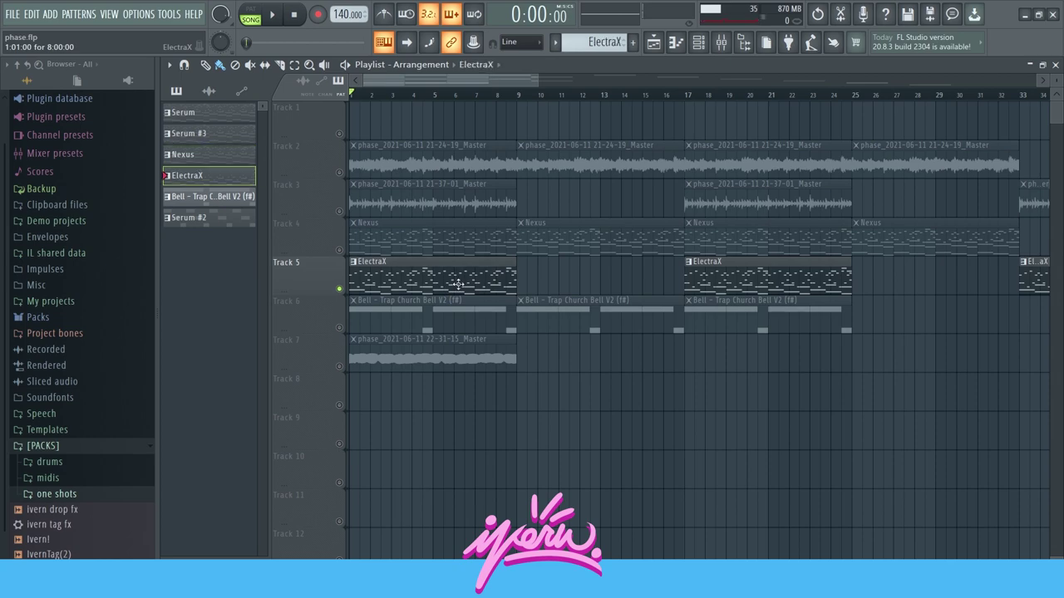
double_click(457, 284)
key(space)
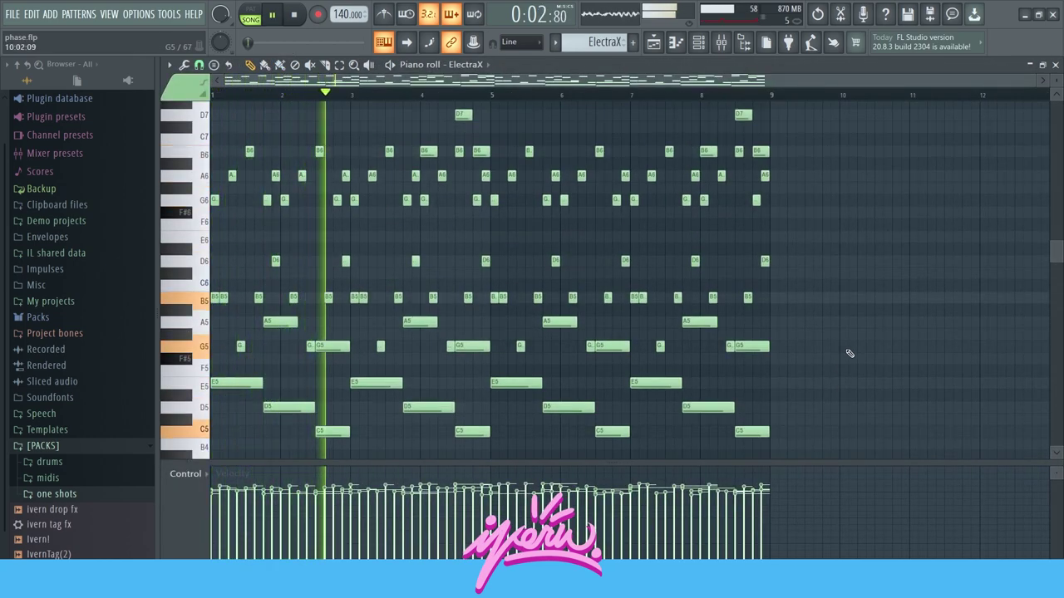
key(space)
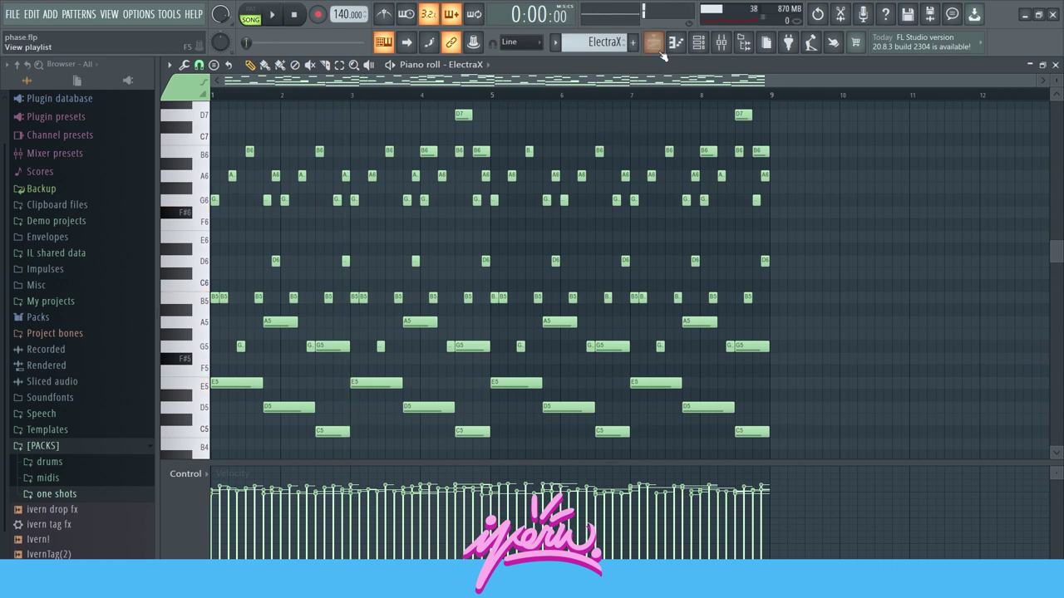
click(660, 50)
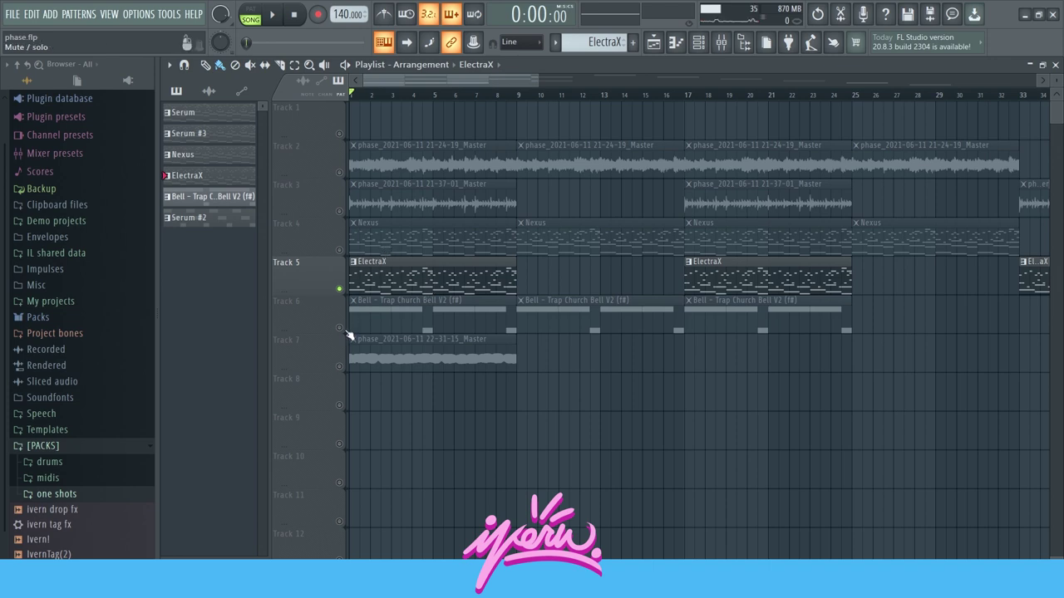
- Solo Track 6, audition the Bell - Trap Church Bell notes, then play the arrangement
click(340, 328)
double_click(396, 320)
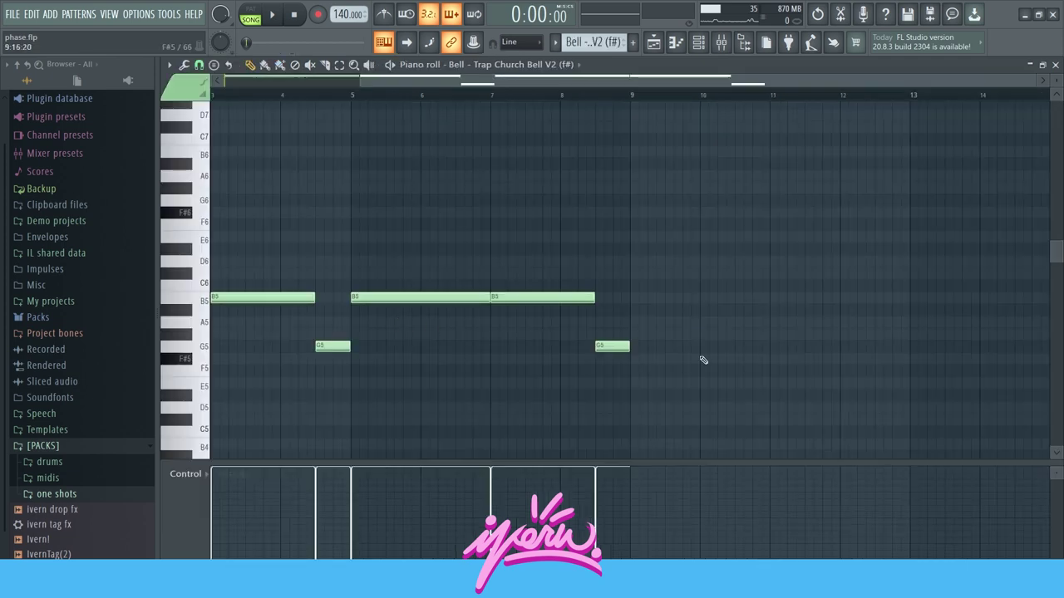
key(space)
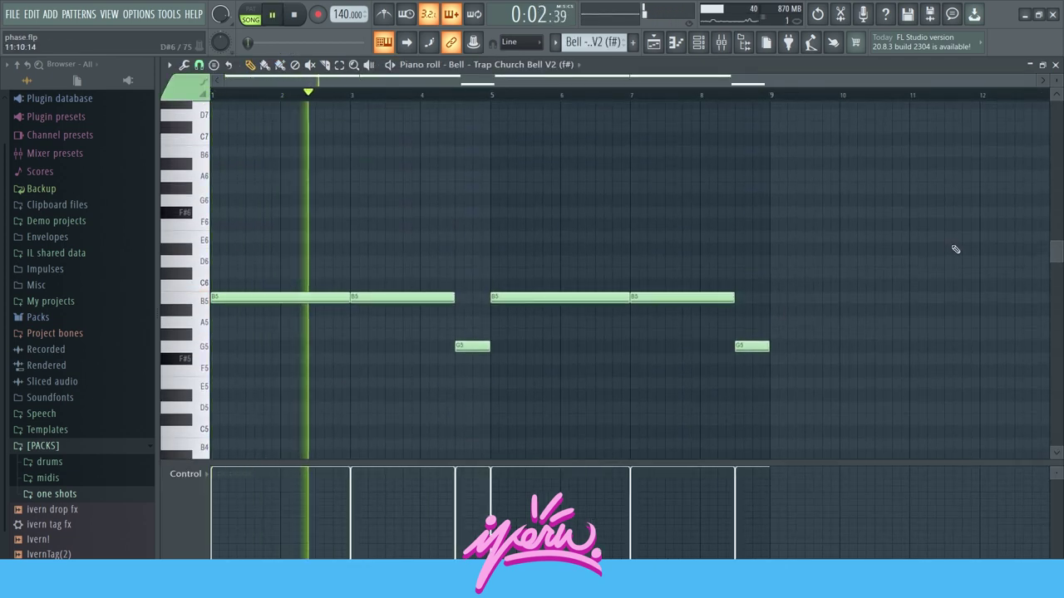
key(space)
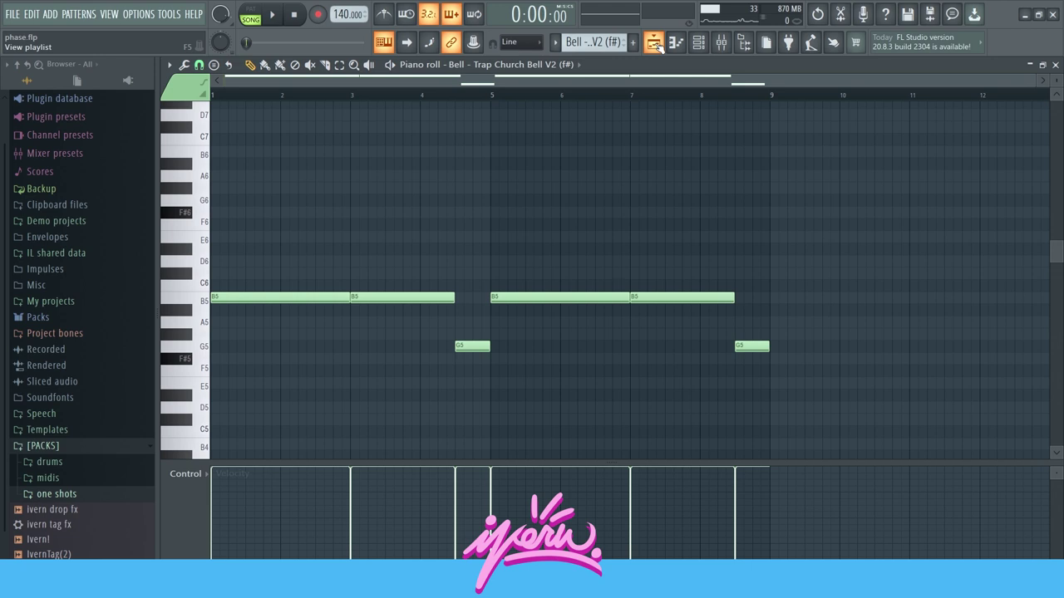
click(654, 44)
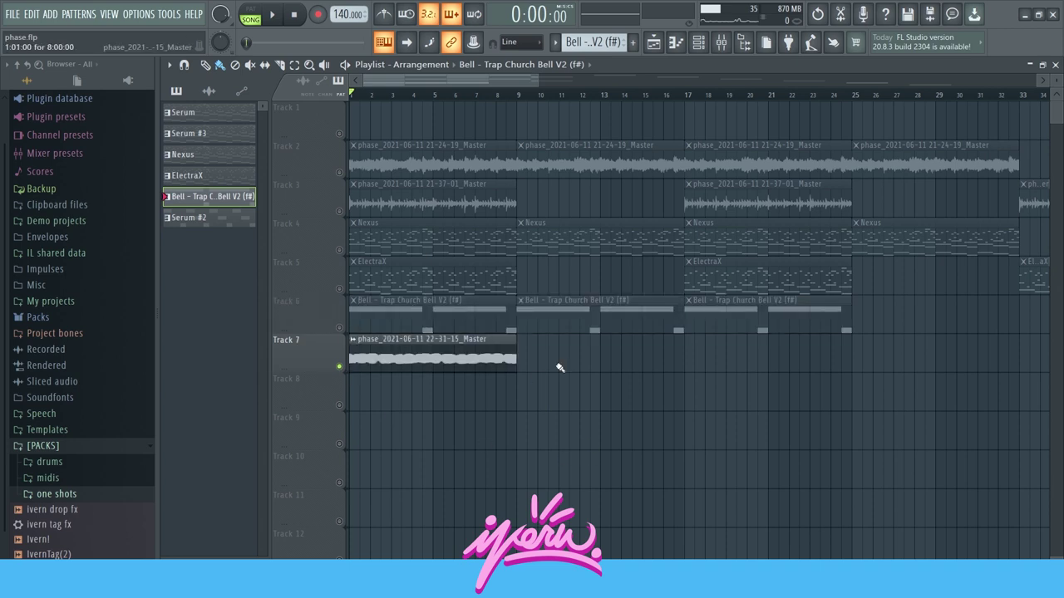
key(space)
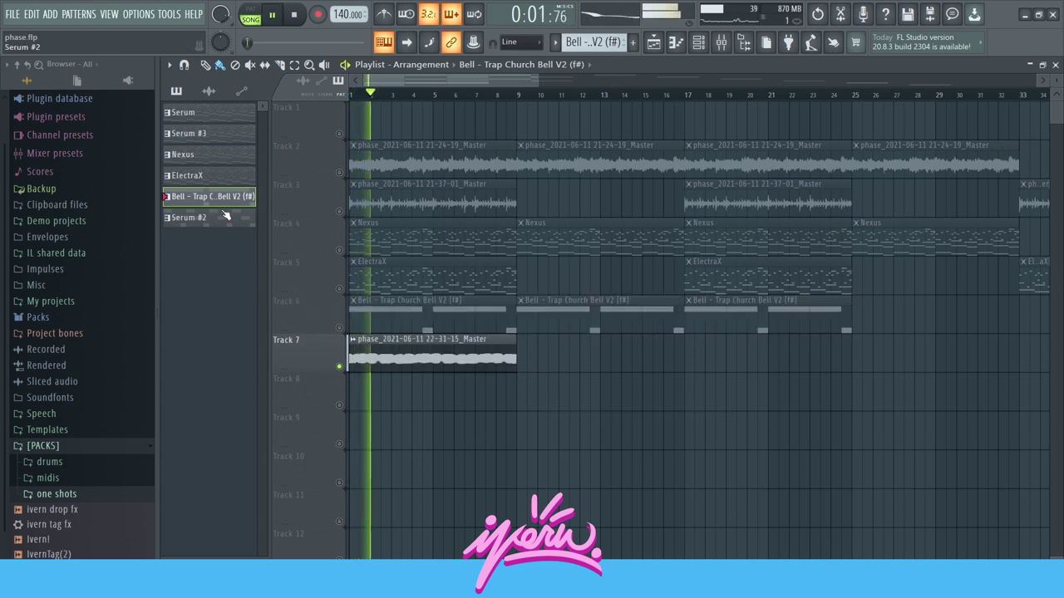
- Stop playback, open the mixer, and inspect insert 1's ValhallaVintageVerb and Fruity parametric EQ 2
click(222, 217)
key(space)
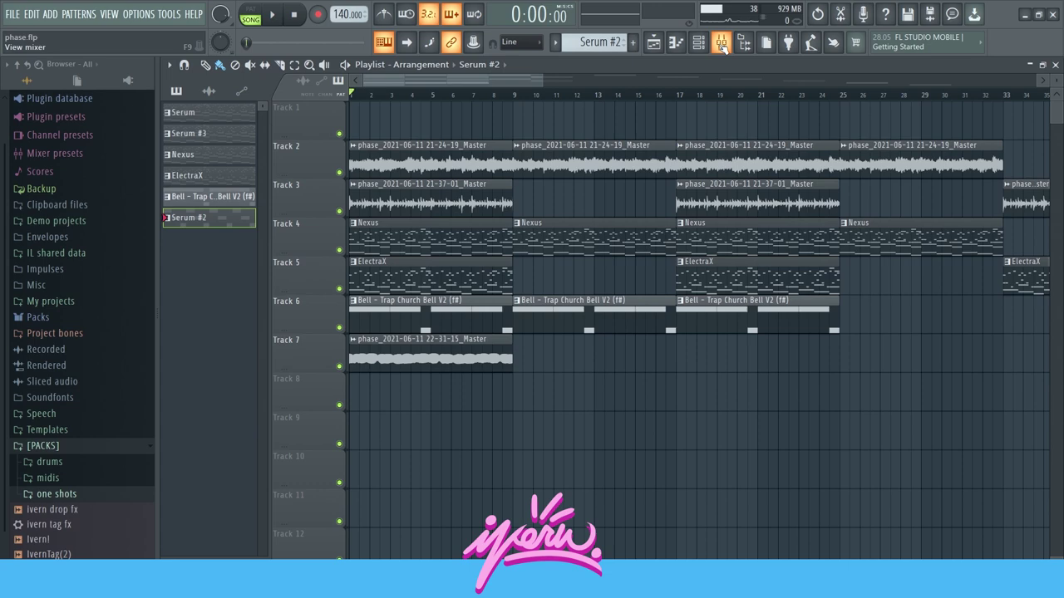
click(722, 46)
click(274, 316)
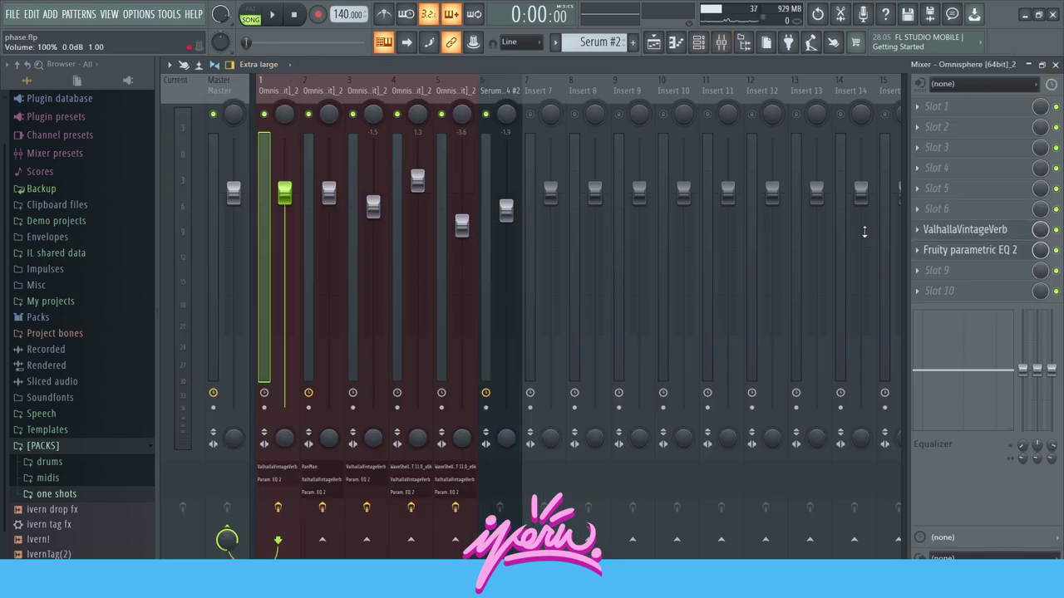
click(964, 230)
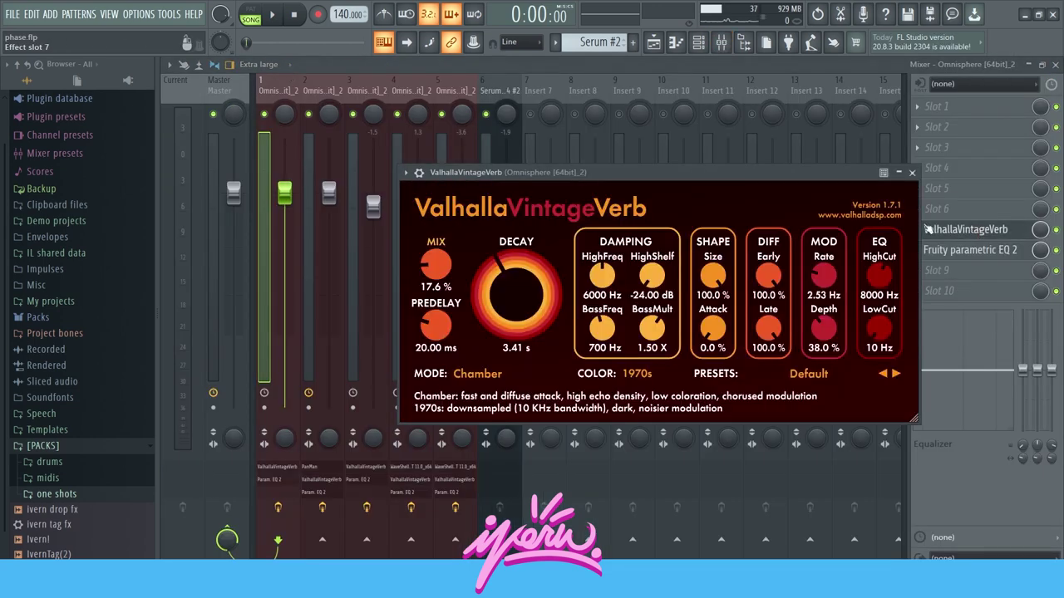
click(912, 172)
click(969, 250)
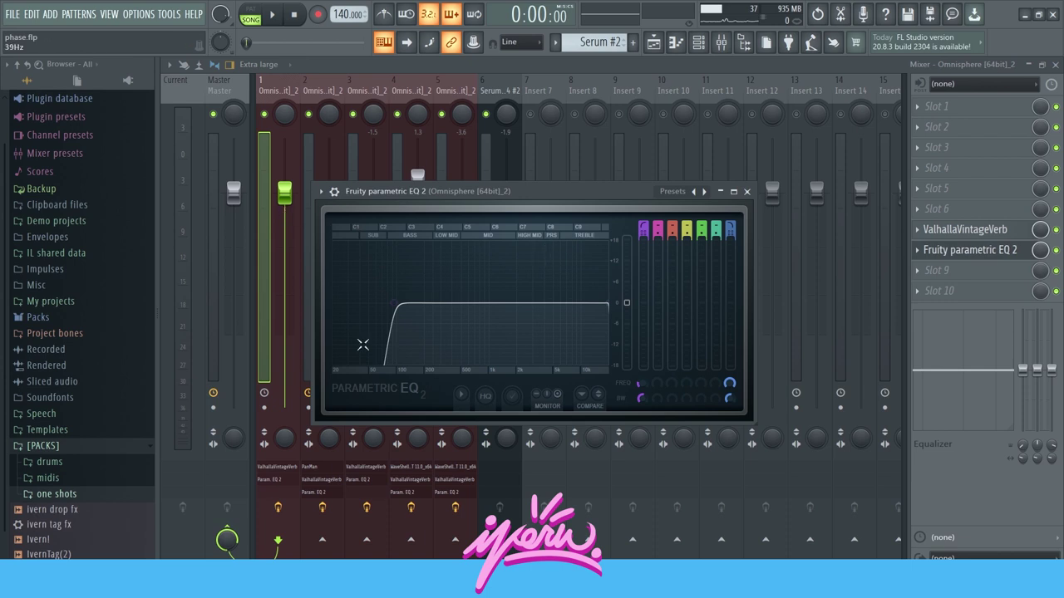
click(746, 191)
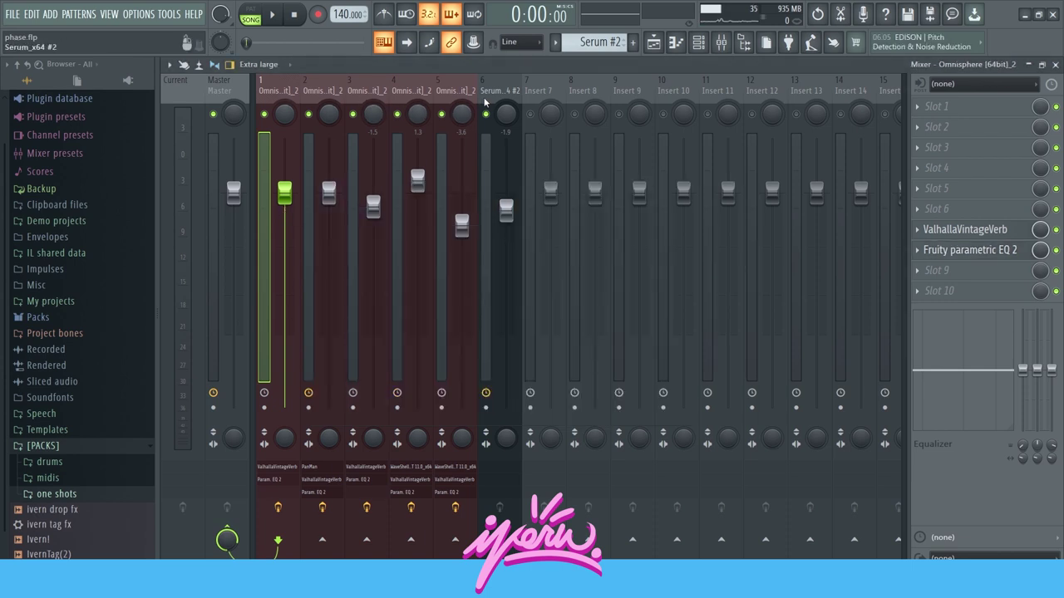
- Inspect insert 3's ValhallaVintageVerb and Fruity parametric EQ 2, then select insert 2
click(449, 99)
click(373, 95)
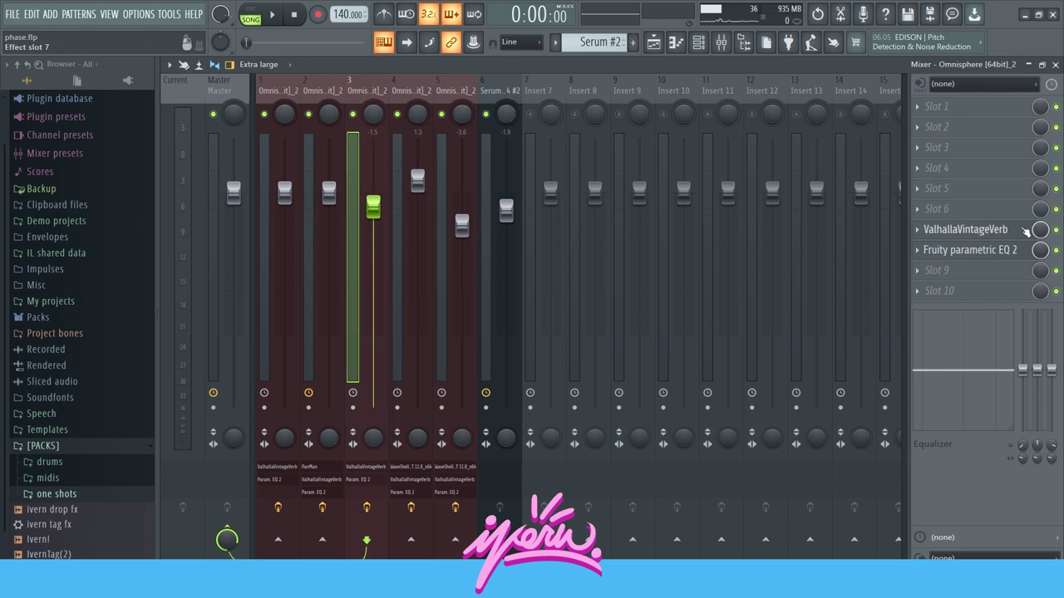
click(956, 230)
click(912, 172)
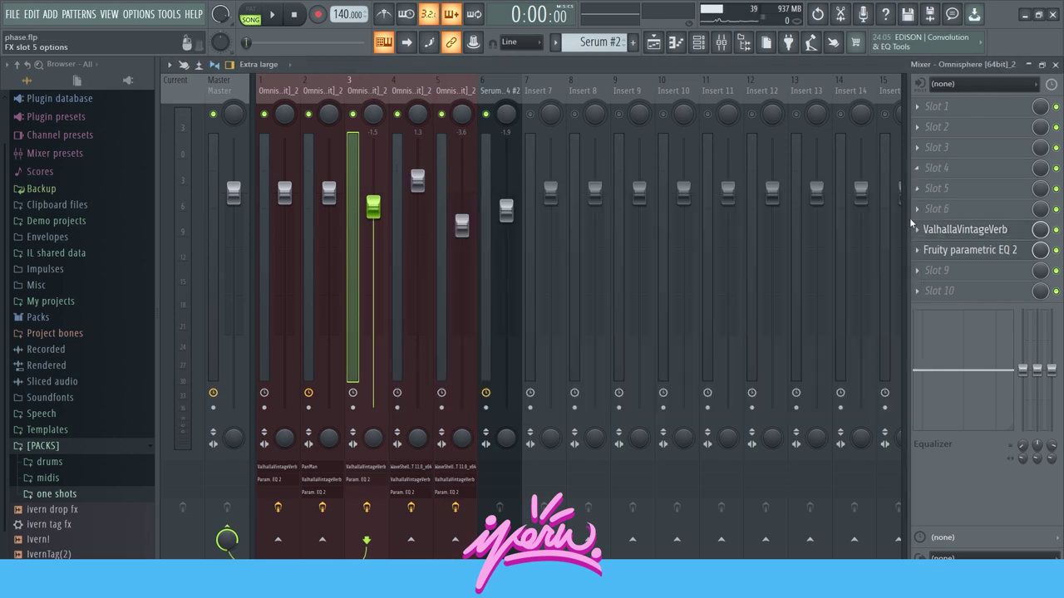
click(1001, 249)
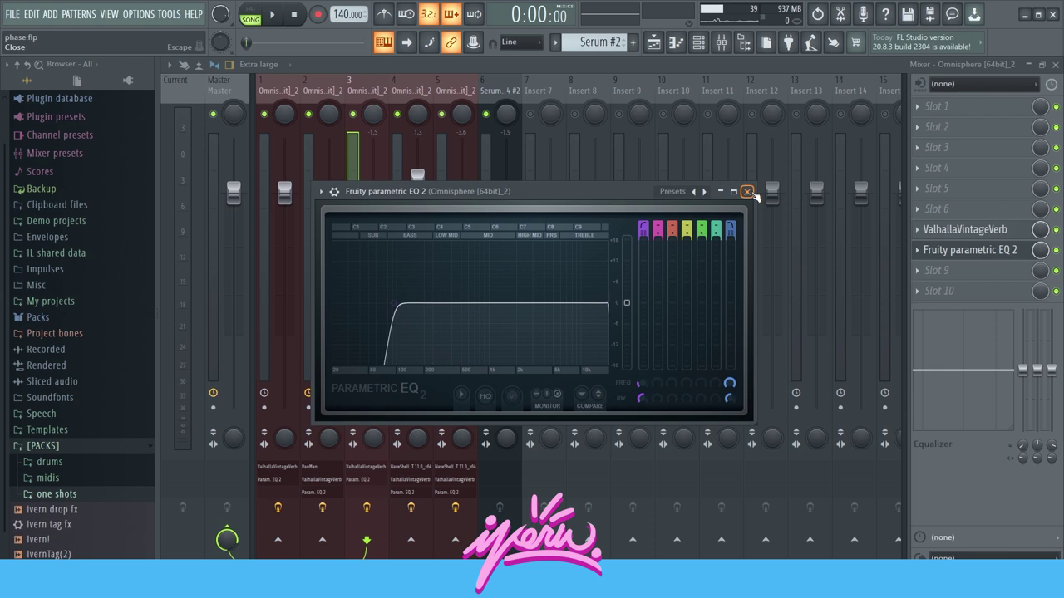
click(746, 192)
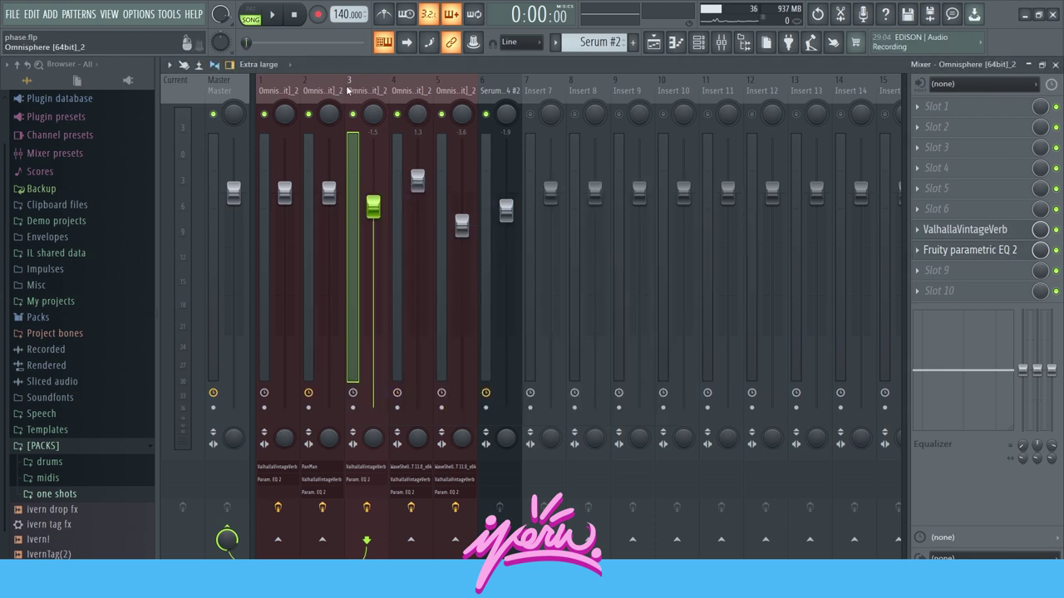
click(317, 87)
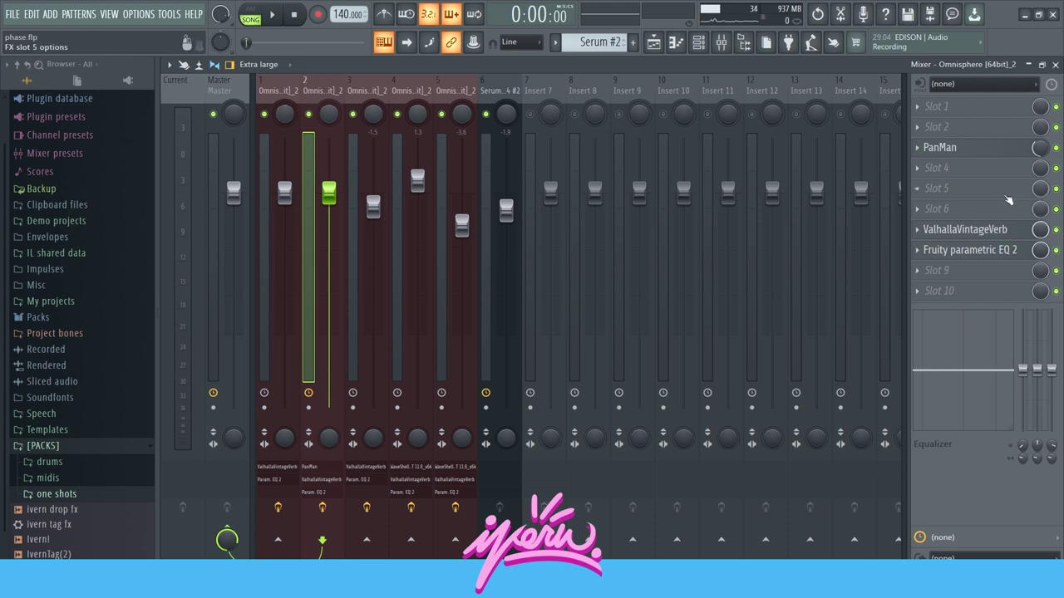
- Open insert 2's PanMan auto-panner settings, nudge the window, and close it
click(981, 147)
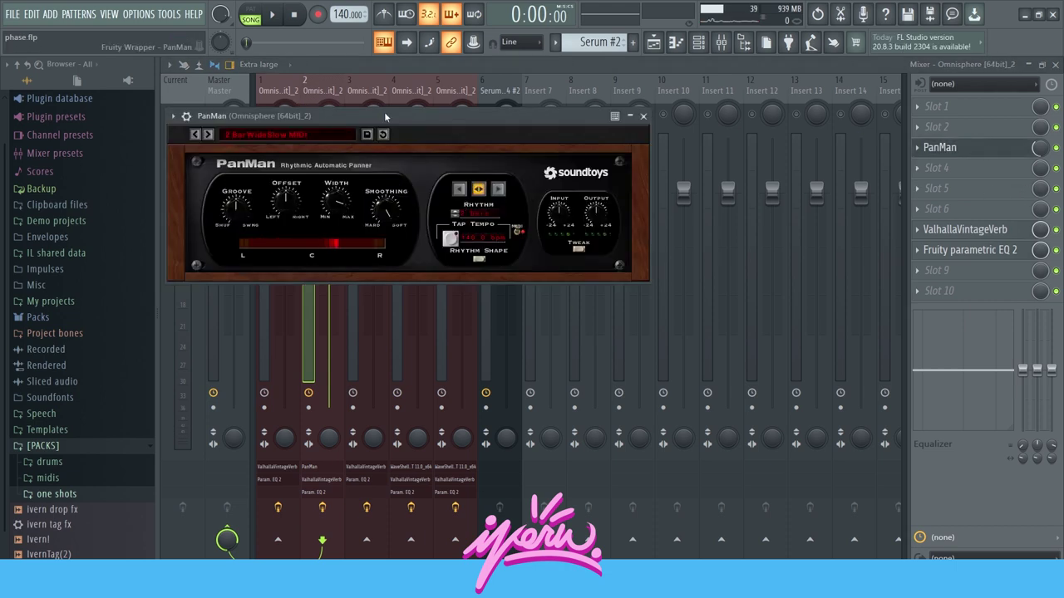
drag(382, 123, 390, 122)
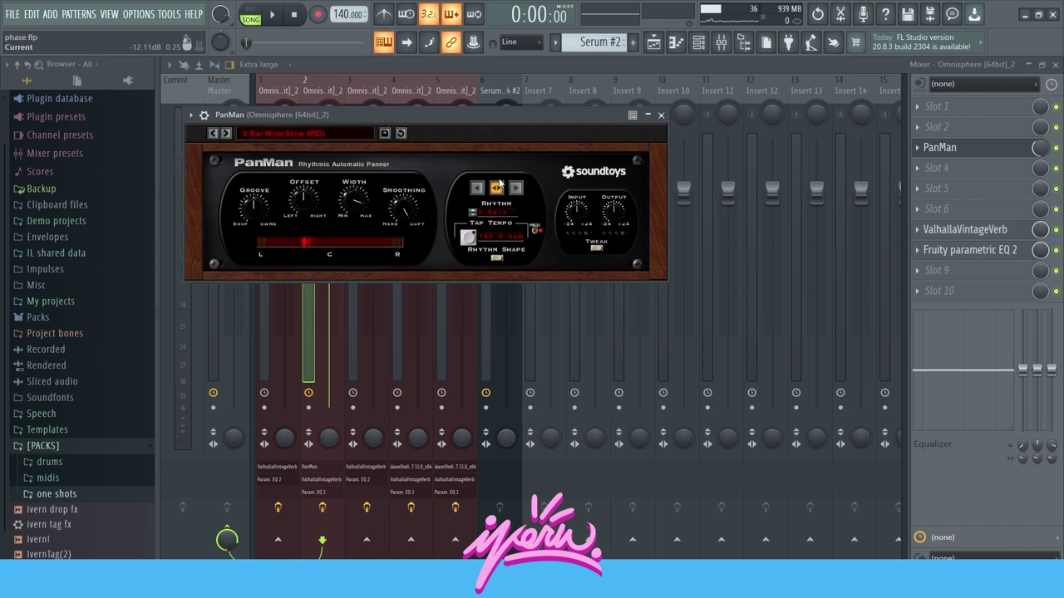
click(660, 117)
- Solo track 4's Nexus clips, play them briefly, and return to the playlist
click(654, 41)
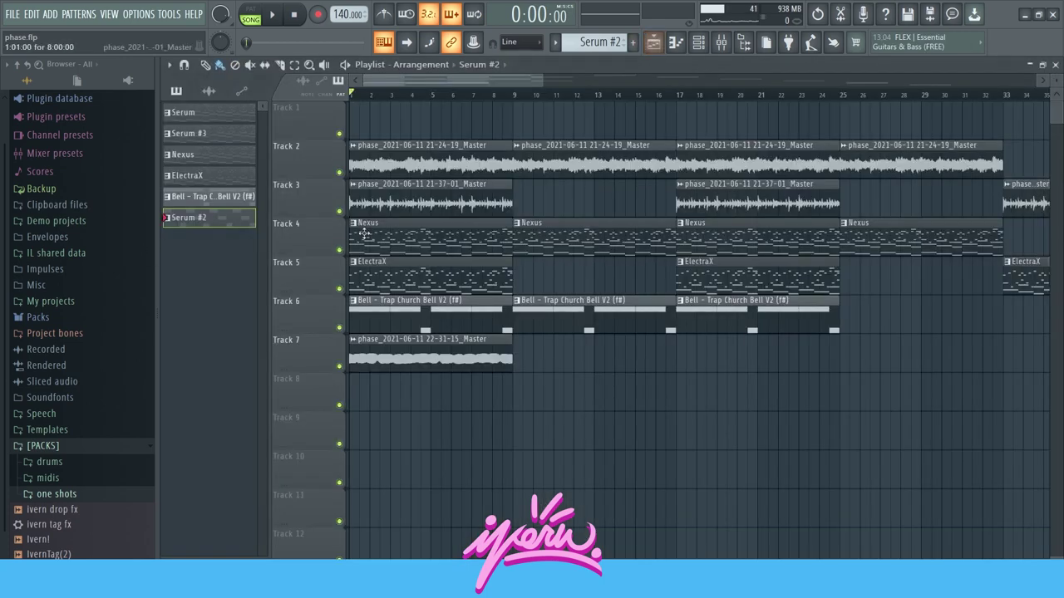
right_click(347, 253)
click(720, 41)
key(space)
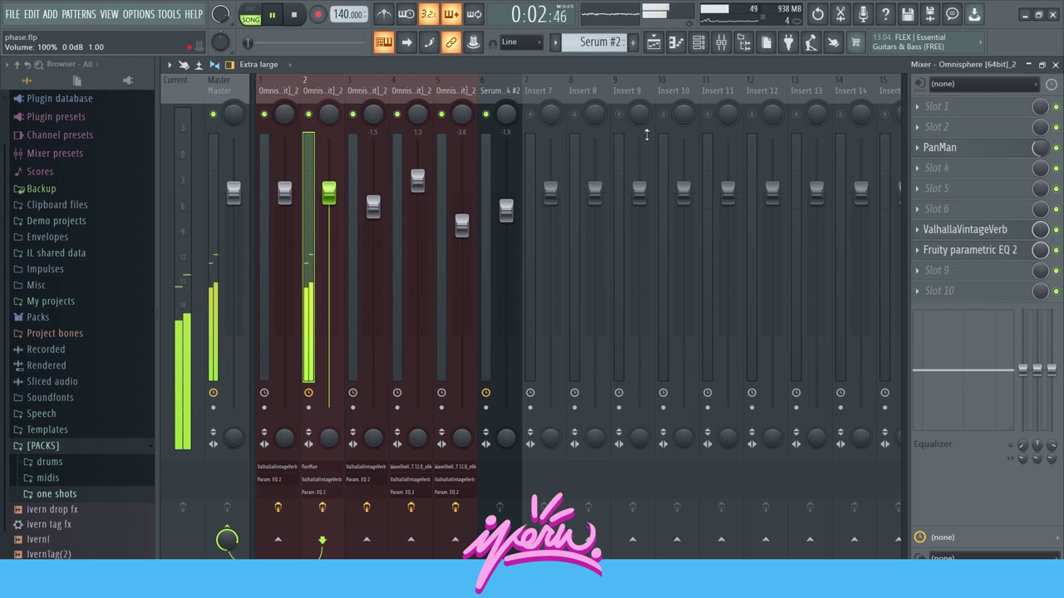
key(space)
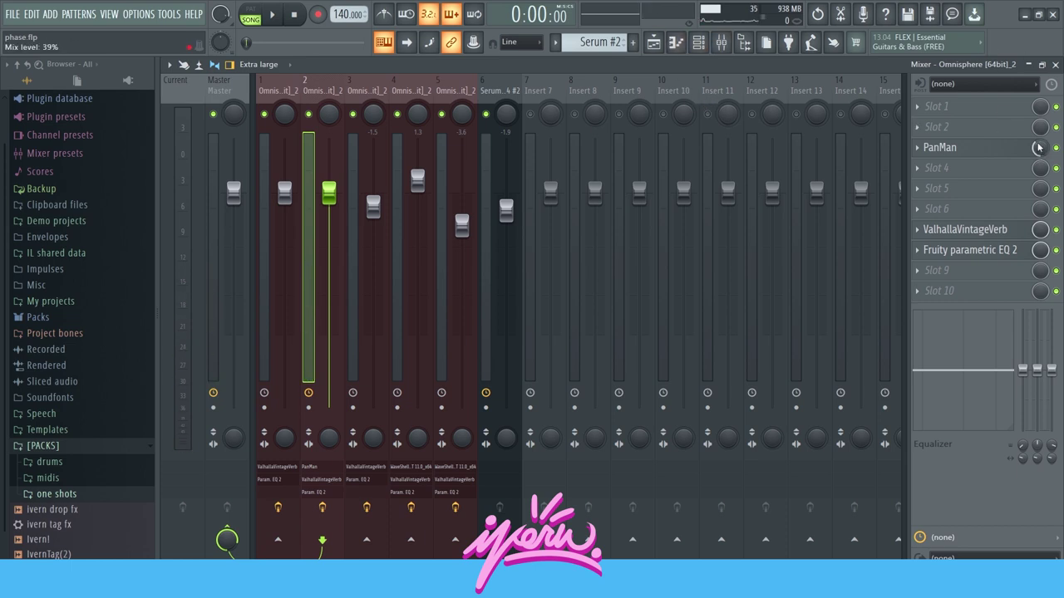
click(666, 52)
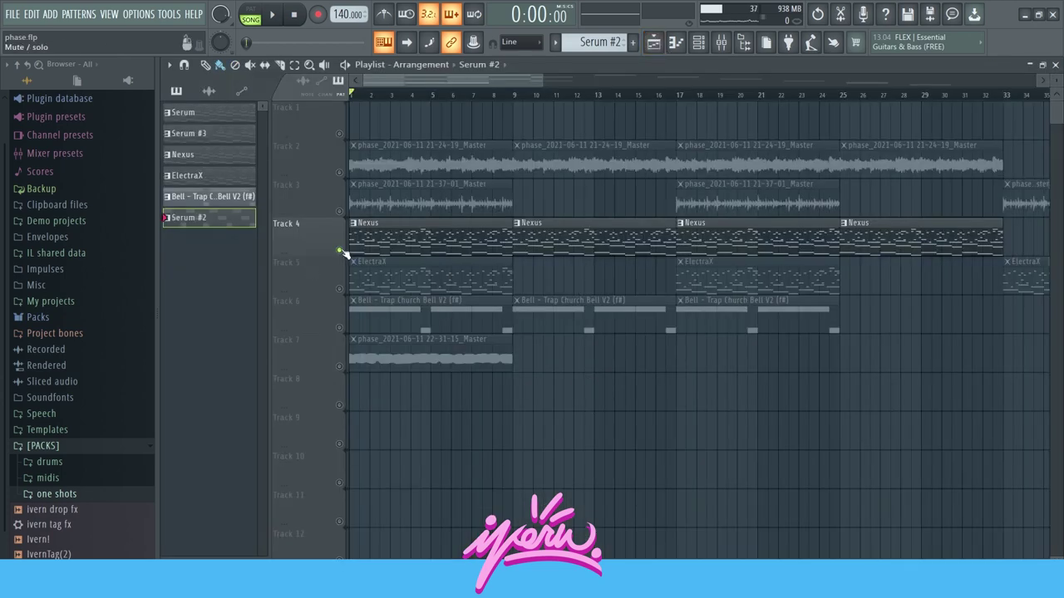
- Zoom the playlist and select the clips in bars 1–9 on tracks 2–7
scroll(540, 464, down, 2)
scroll(539, 463, down, 2)
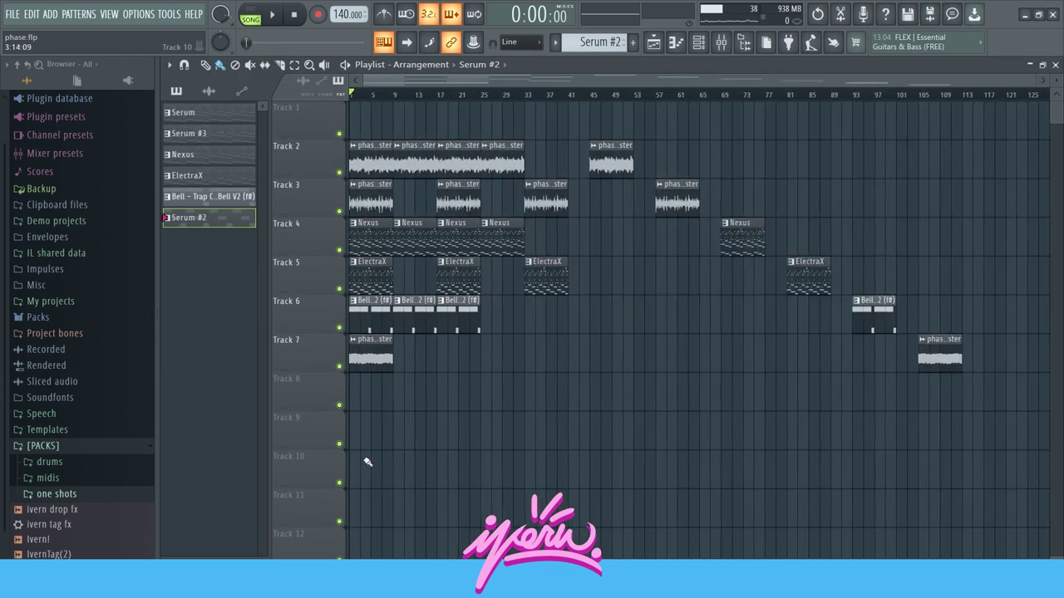
scroll(367, 463, up, 2)
scroll(357, 456, up, 2)
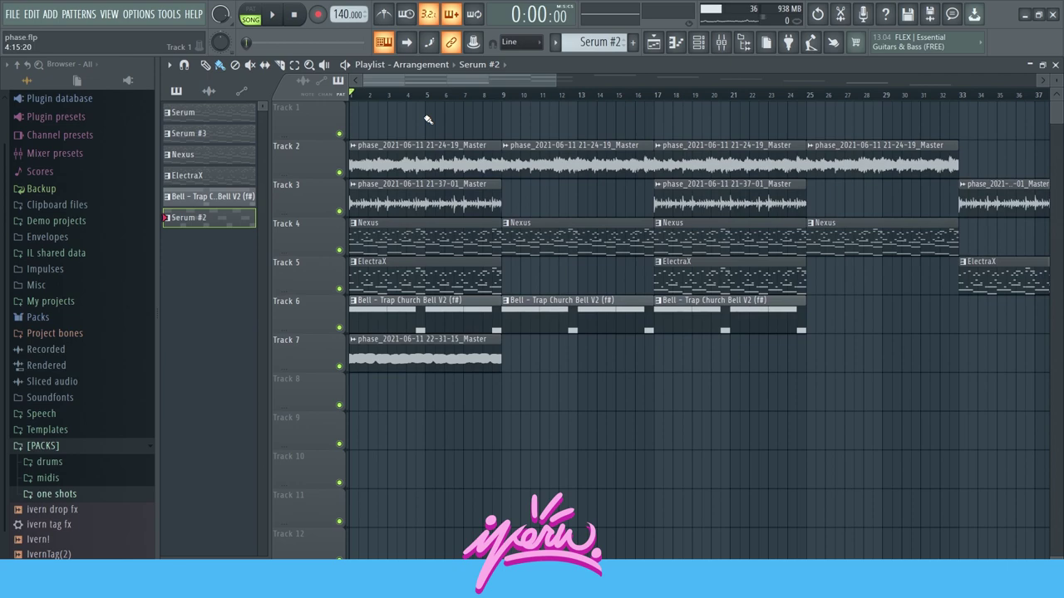
drag(428, 119, 395, 453)
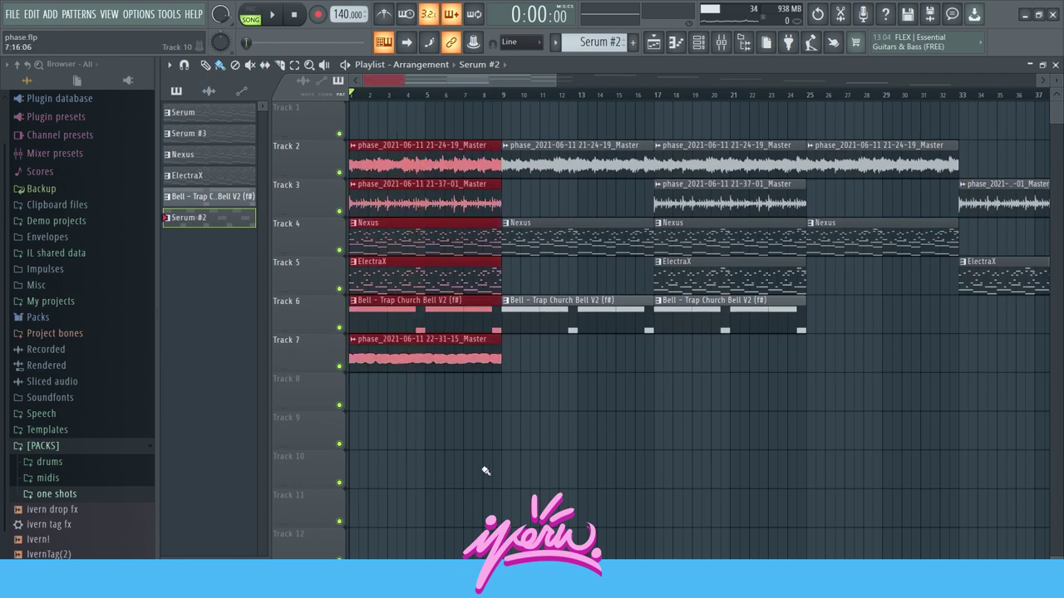
- Select clips in bars 9–17, clear, then select clips around bars 7–17 and 29–37
scroll(486, 471, down, 2)
drag(457, 116, 445, 393)
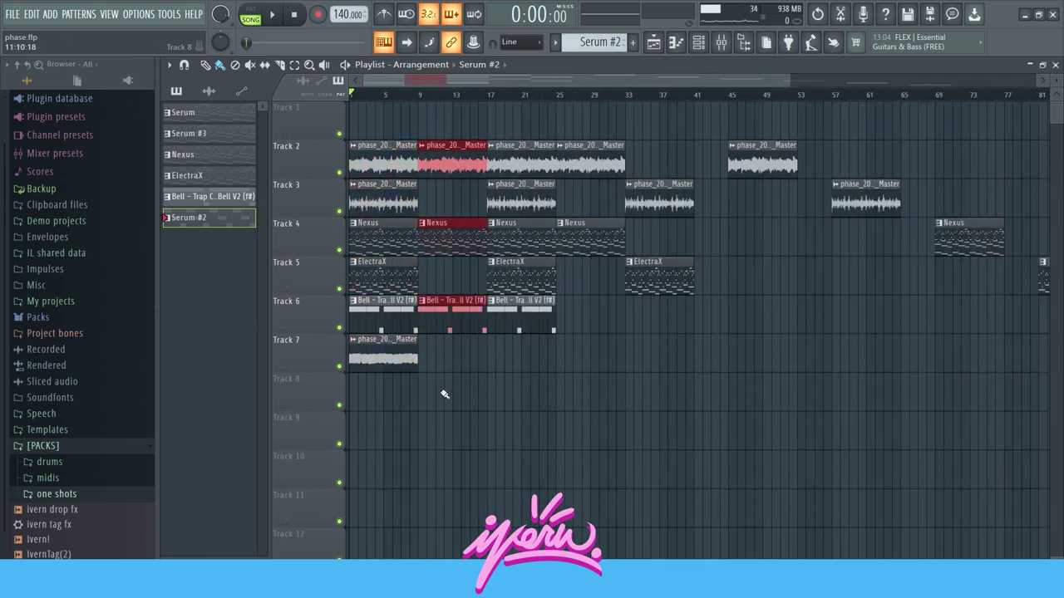
scroll(444, 394, up, 2)
scroll(445, 392, up, 1)
click(567, 390)
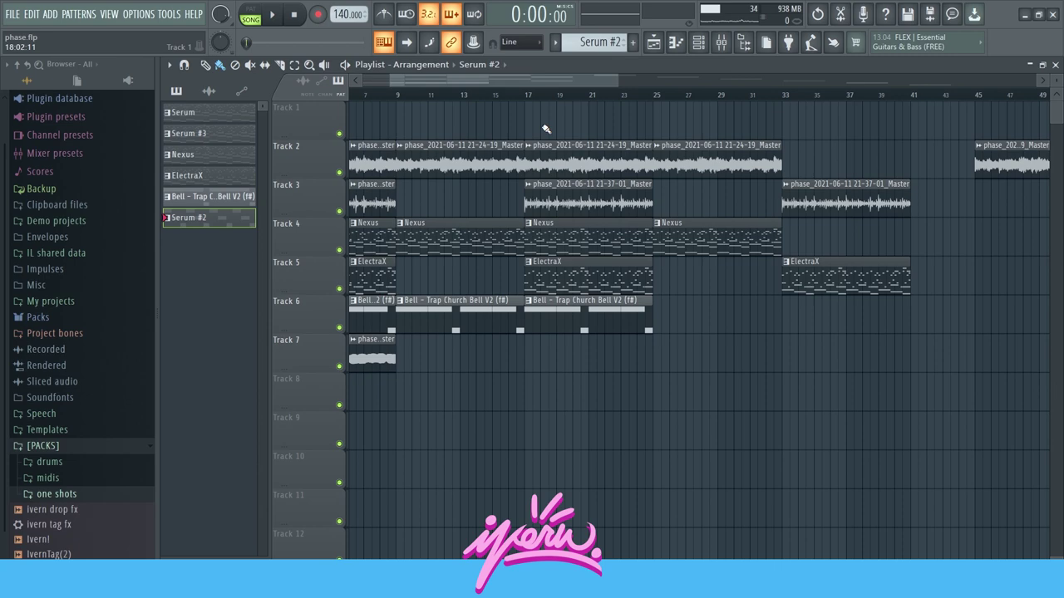
drag(564, 133, 487, 371)
drag(711, 112, 857, 372)
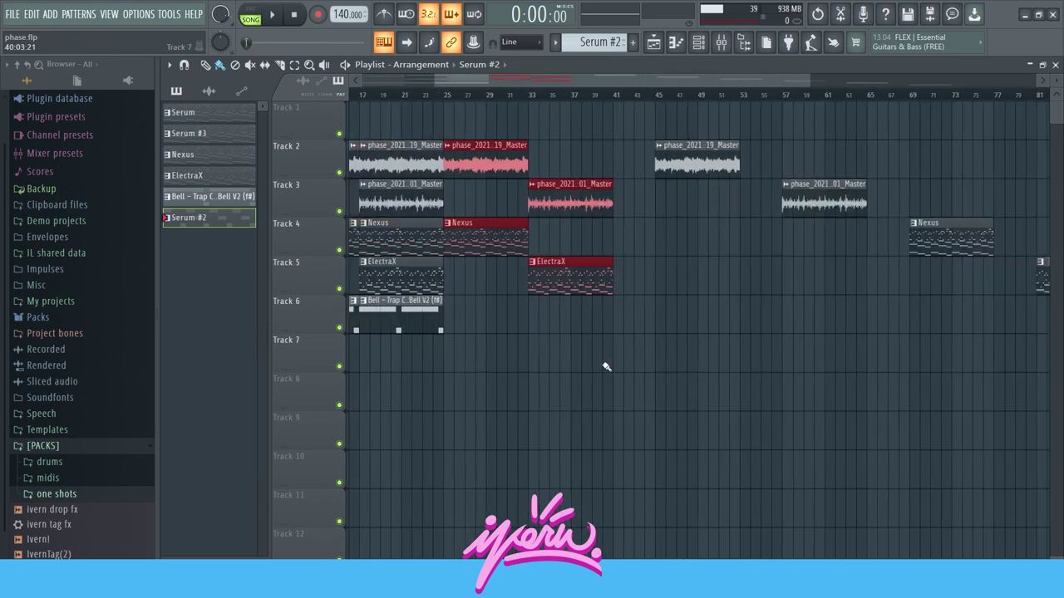
drag(592, 101, 1005, 450)
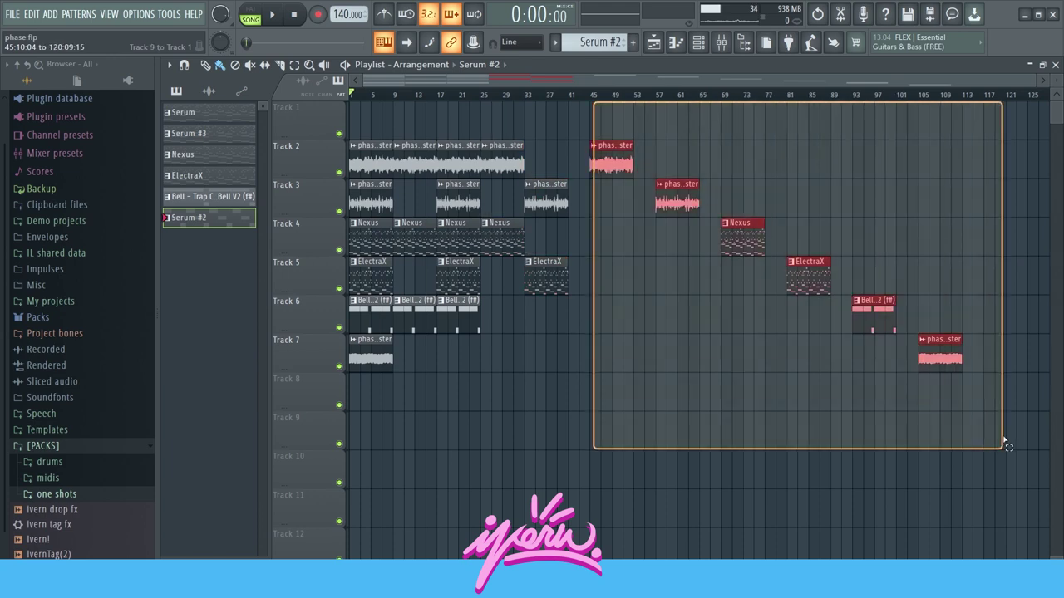
mouse_move(1017, 141)
mouse_down()
mouse_move(748, 445)
mouse_move(590, 491)
mouse_up()
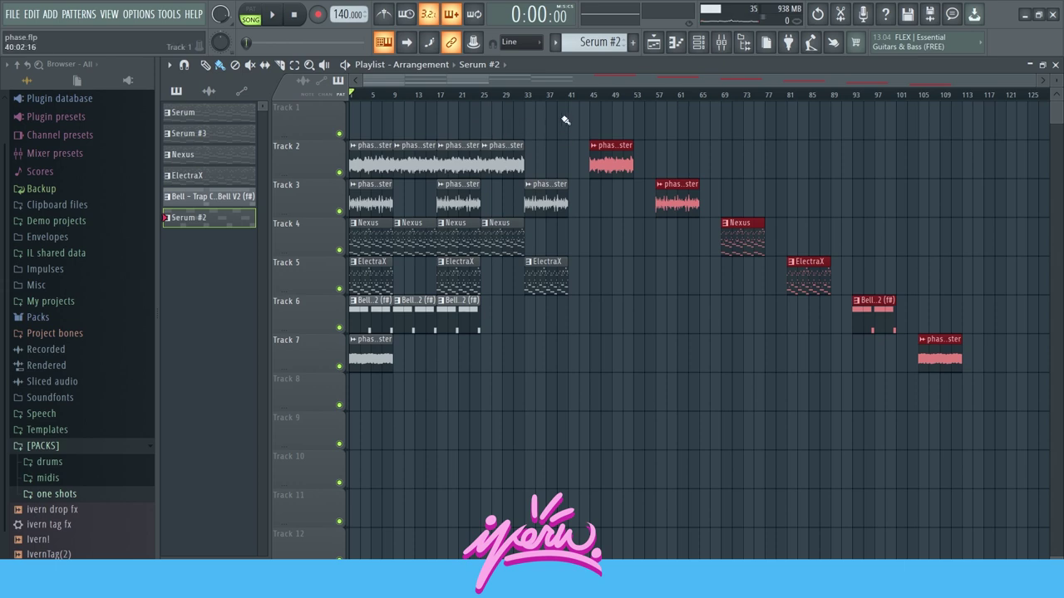
drag(565, 121, 349, 487)
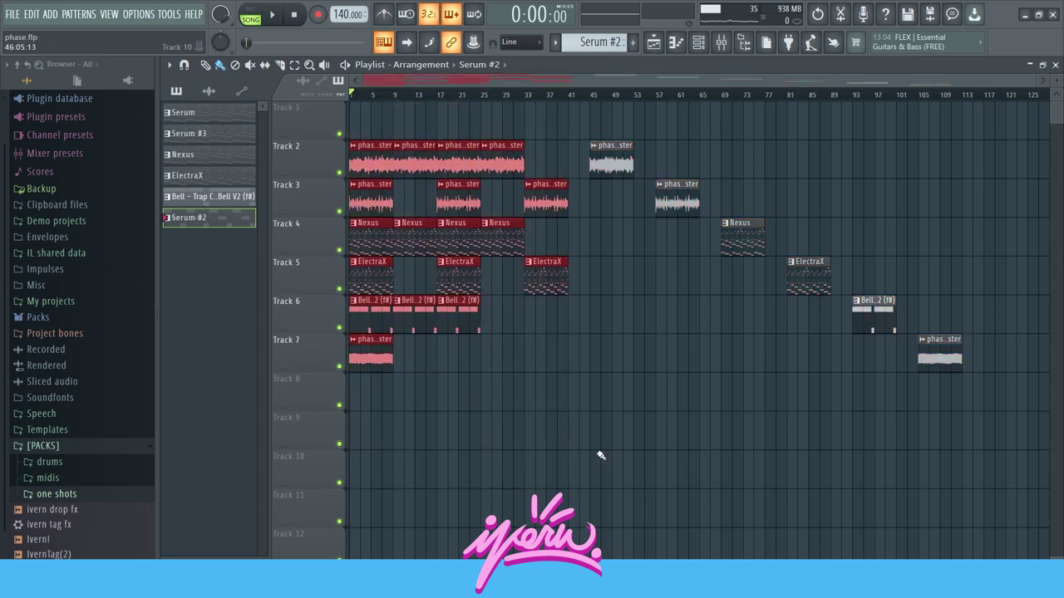
click(654, 472)
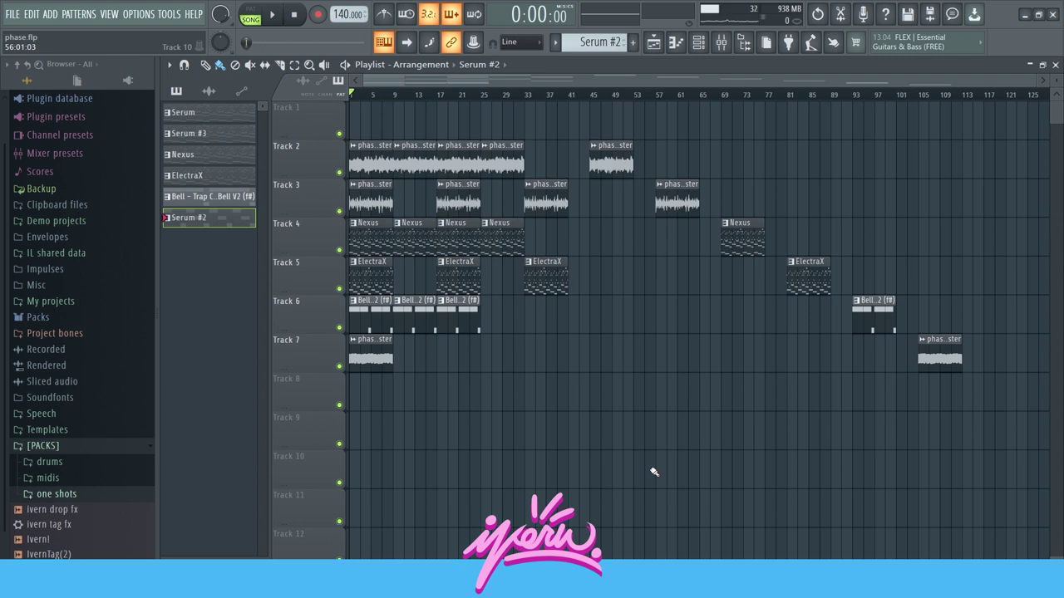